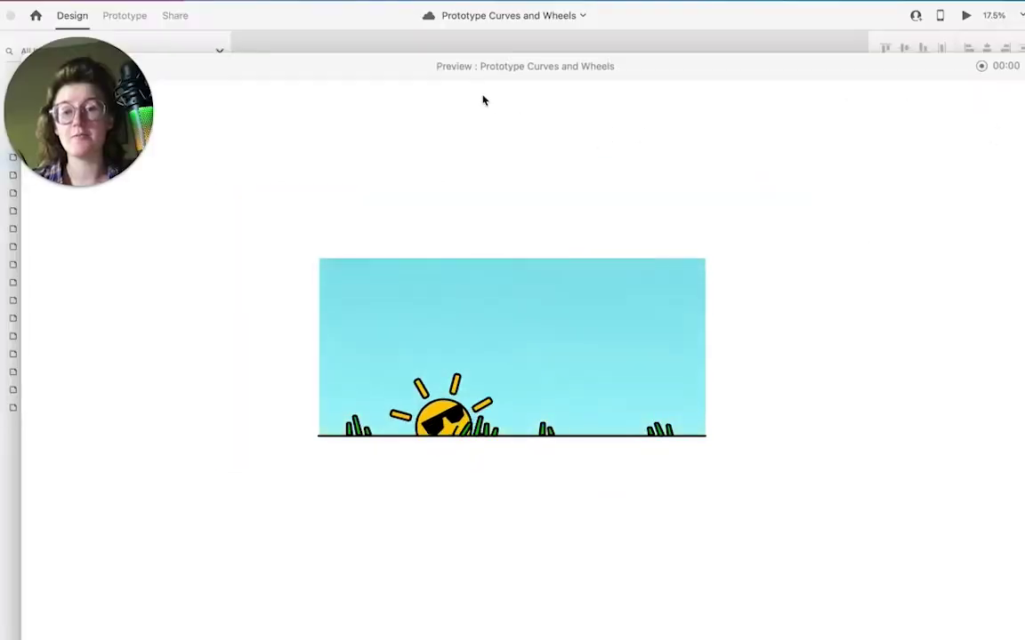
Step: Close the preview, scroll over the earlier examples, and play the Sun Arcs example in Preview
key("Escape")
left_click(357, 199)
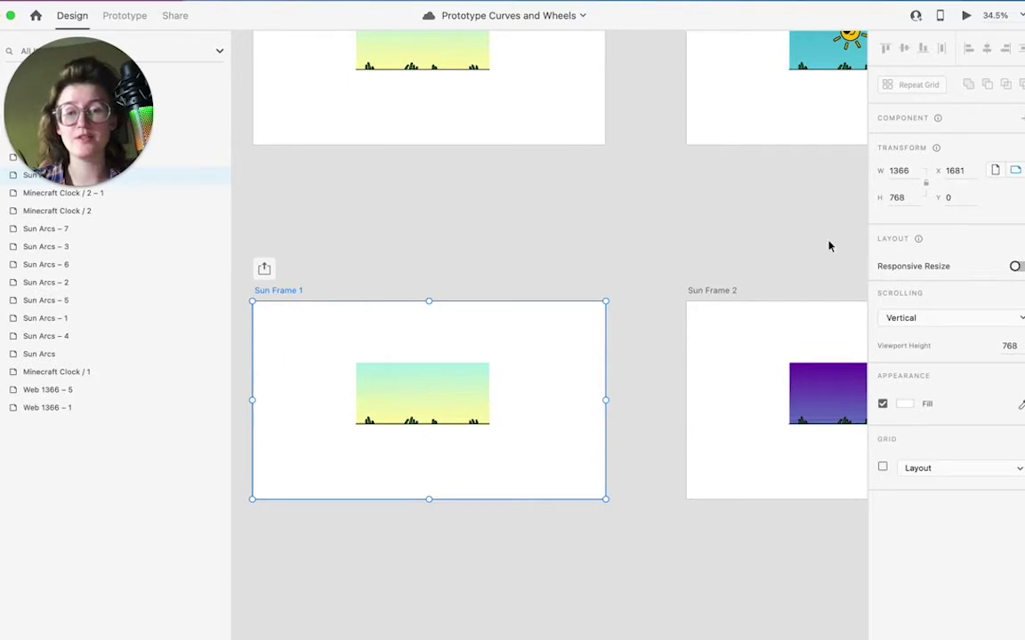
scroll(781, 380, "right", 2)
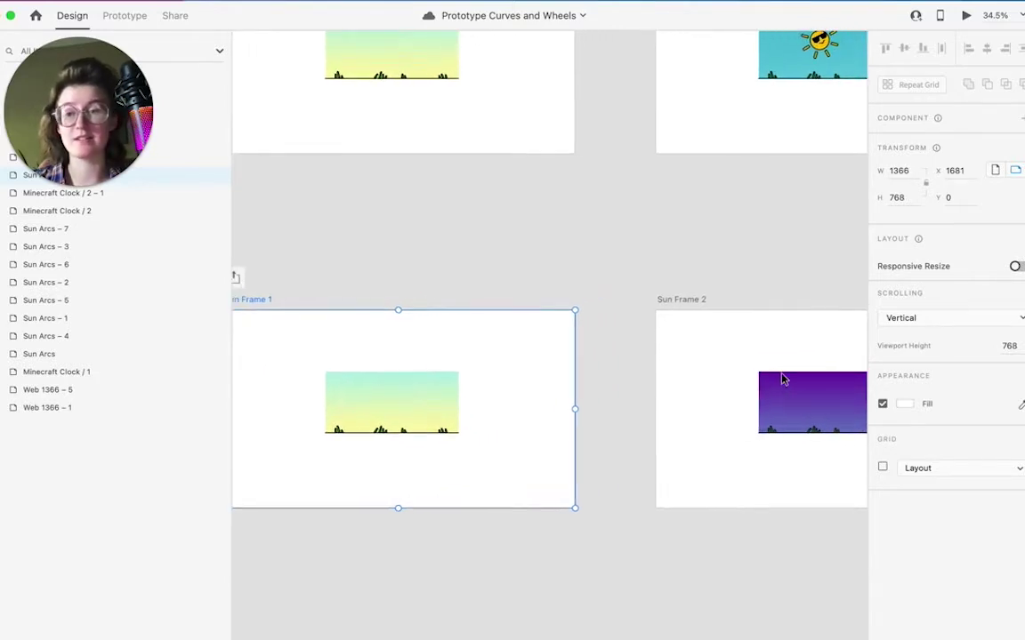
scroll(782, 380, "right", 3)
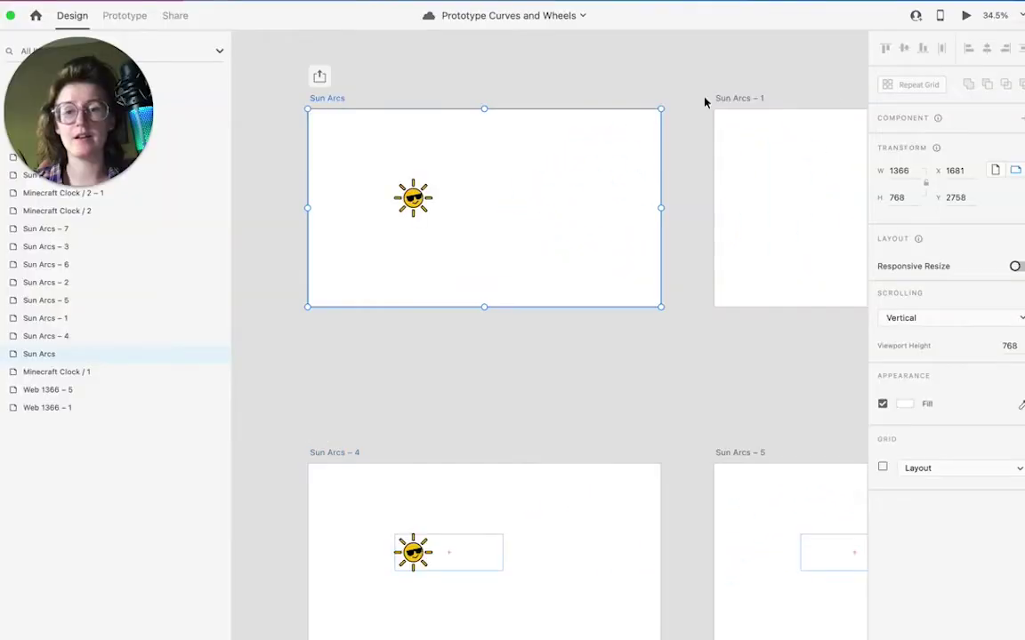
left_click(966, 15)
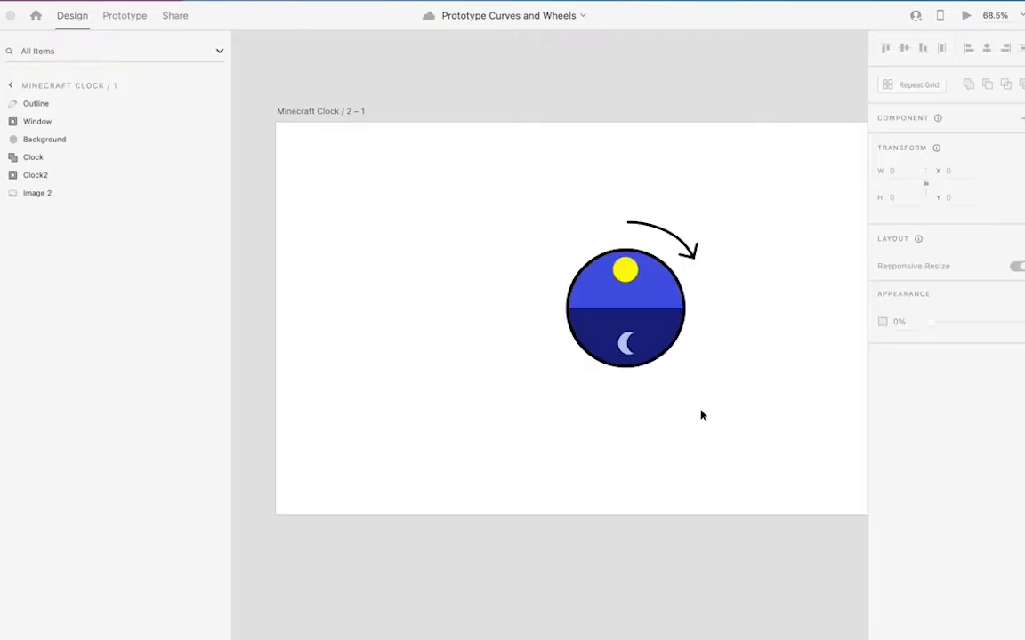
Step: Select the Sun circle inside the Minecraft Clock group, then deselect it
left_click(712, 362)
left_click(624, 269)
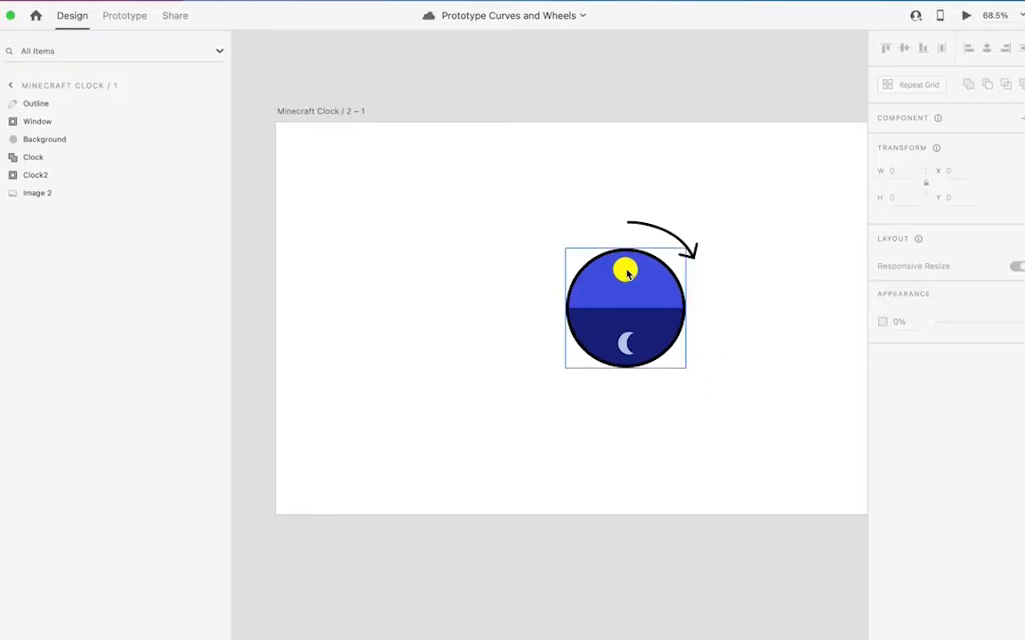
double_click(630, 274)
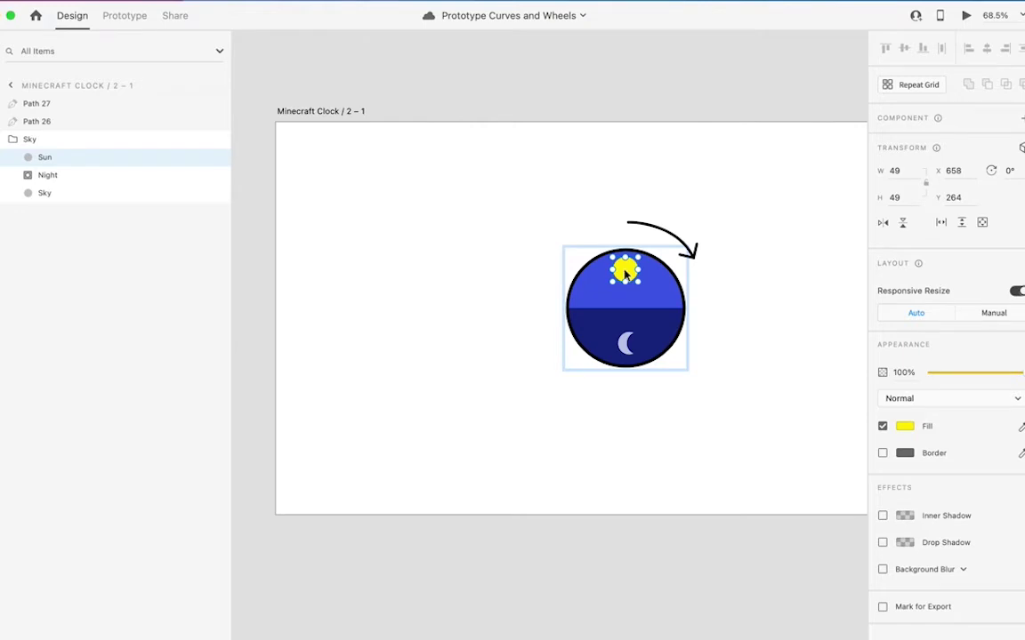
scroll(625, 274, "down", 5)
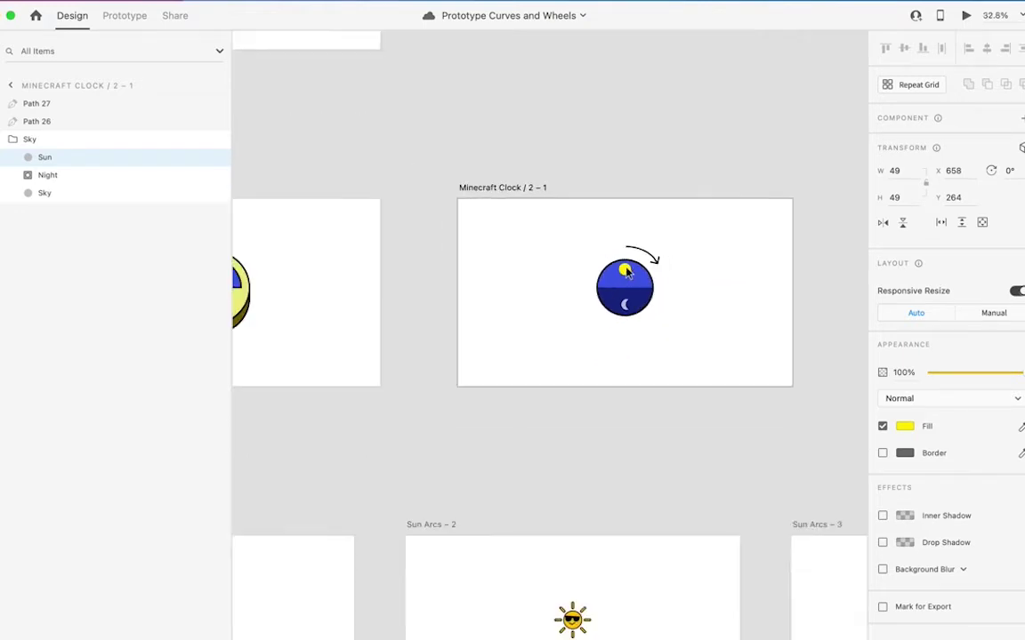
left_click(703, 288)
Step: Zoom out to the whole layout and select the Web 1366 – 1 sun-over-grass artboard
scroll(702, 288, "down", 4)
scroll(702, 288, "left", 5)
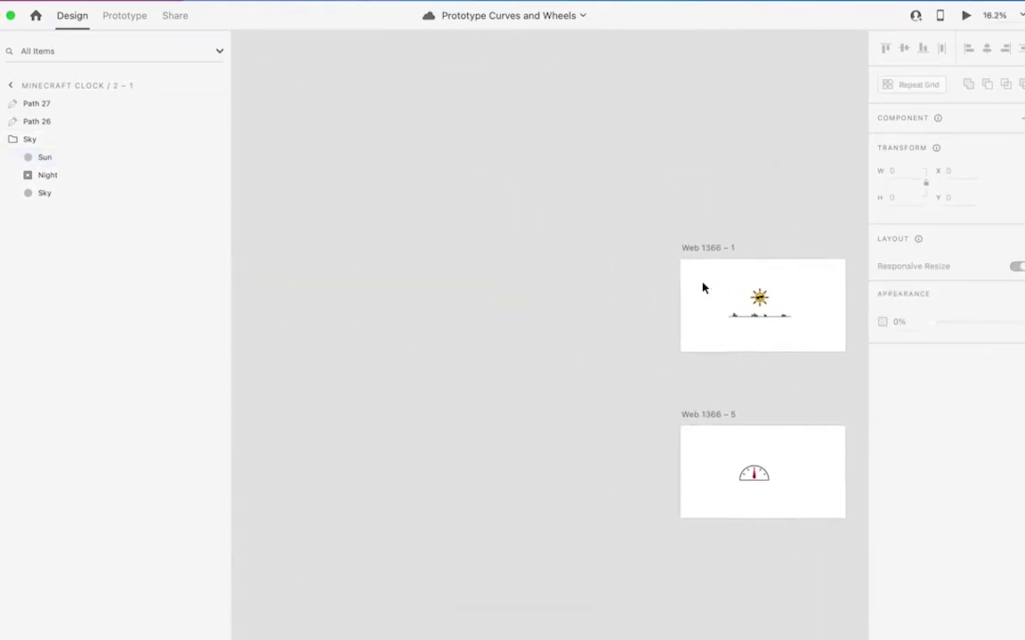
scroll(734, 391, "up", 5)
left_click(737, 389)
scroll(737, 390, "right", 3)
scroll(736, 390, "down", 1)
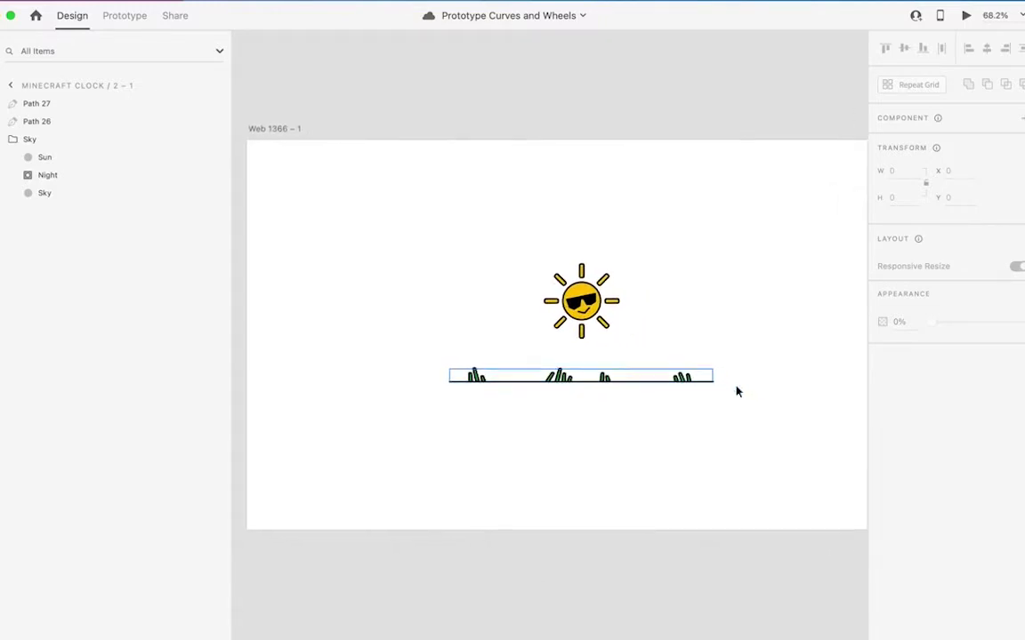
scroll(519, 492, "right", 5)
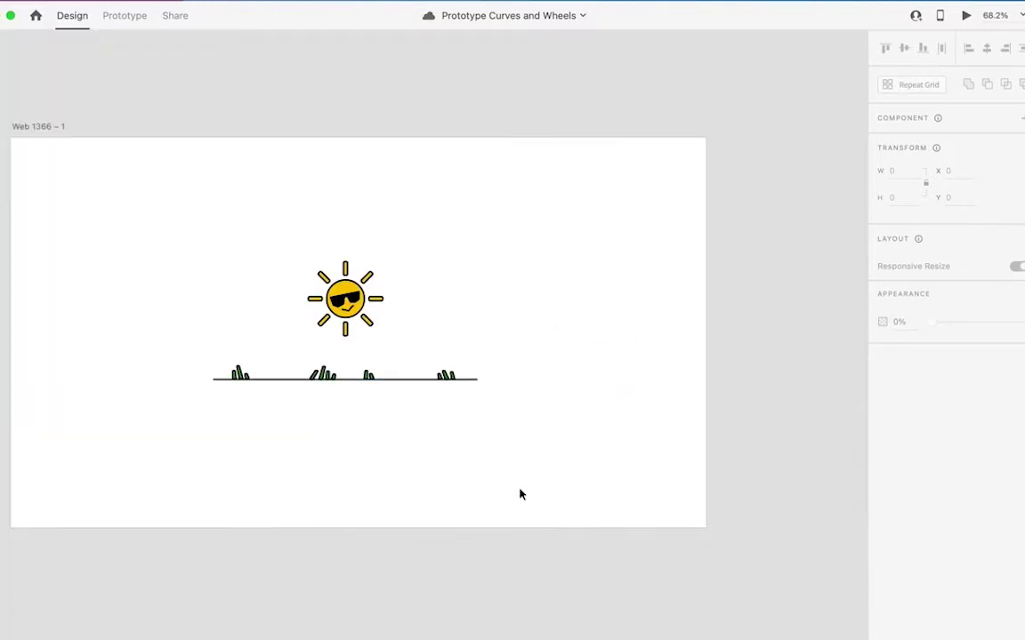
scroll(519, 492, "down", 4)
scroll(412, 377, "left", 2)
scroll(412, 378, "up", 1)
left_click(365, 347)
Step: Duplicate Web 1366 – 1 above the original as Web 1366 – 2 and zoom to it
scroll(365, 348, "down", 5)
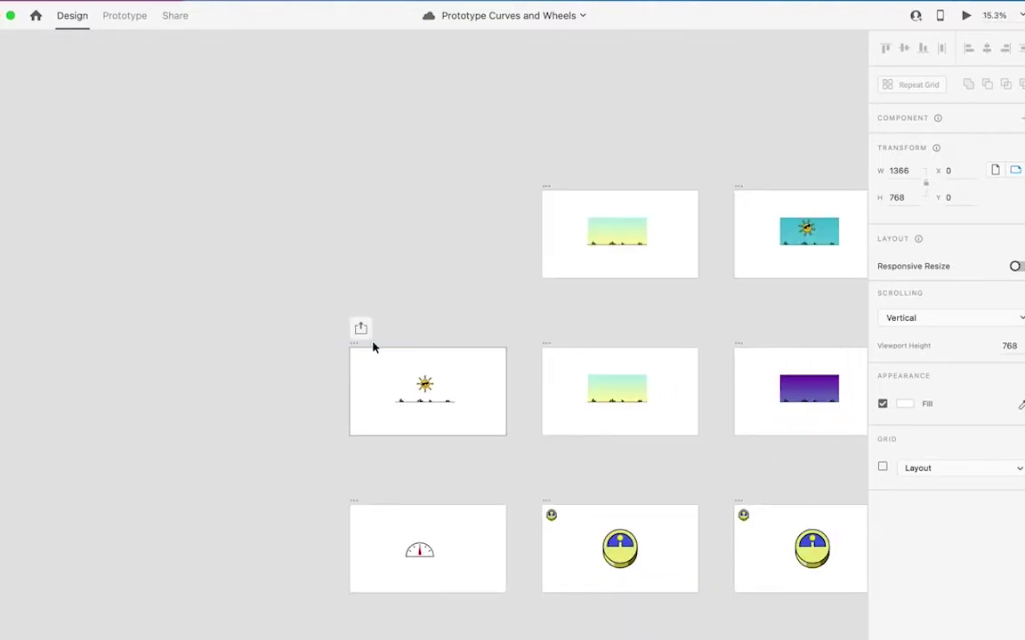
left_click_drag(356, 348, 356, 55)
key("super+3")
left_click(582, 257)
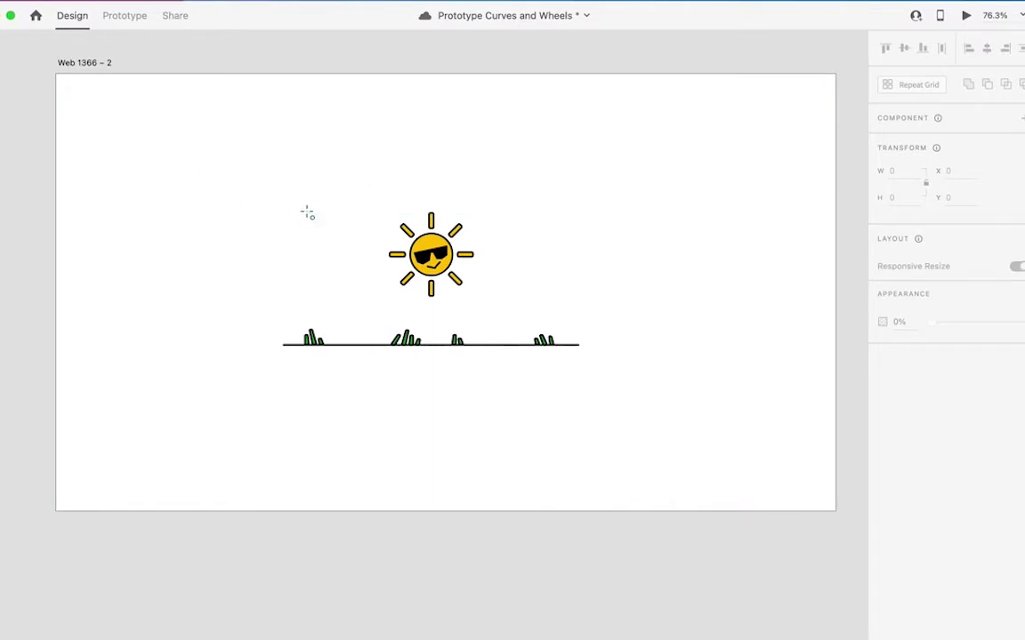
key("v")
Step: Draw a large ellipse over the sun, centred on the grass line
mouse_move(284, 217)
left_mouse_down()
mouse_move(546, 411)
mouse_move(585, 507)
left_mouse_up()
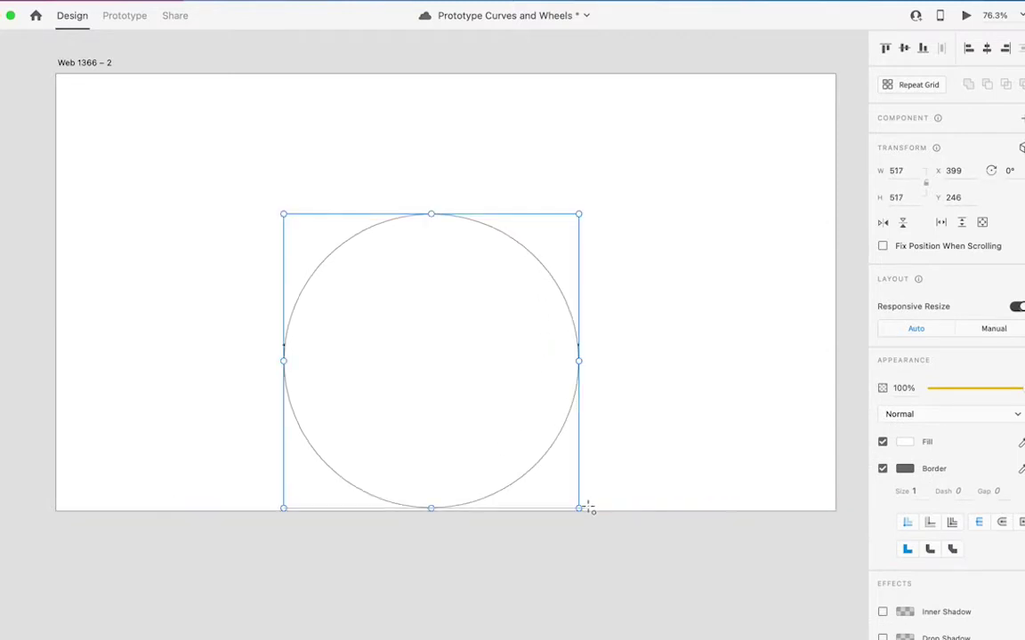
left_click_drag(480, 425, 479, 417)
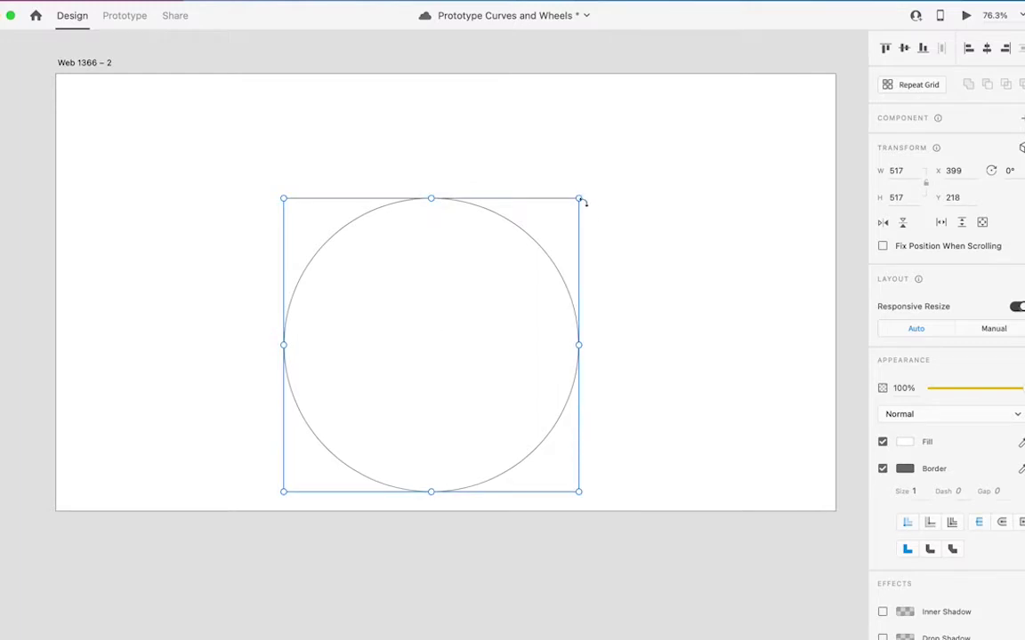
left_click_drag(583, 203, 552, 268)
key("ctrl+z")
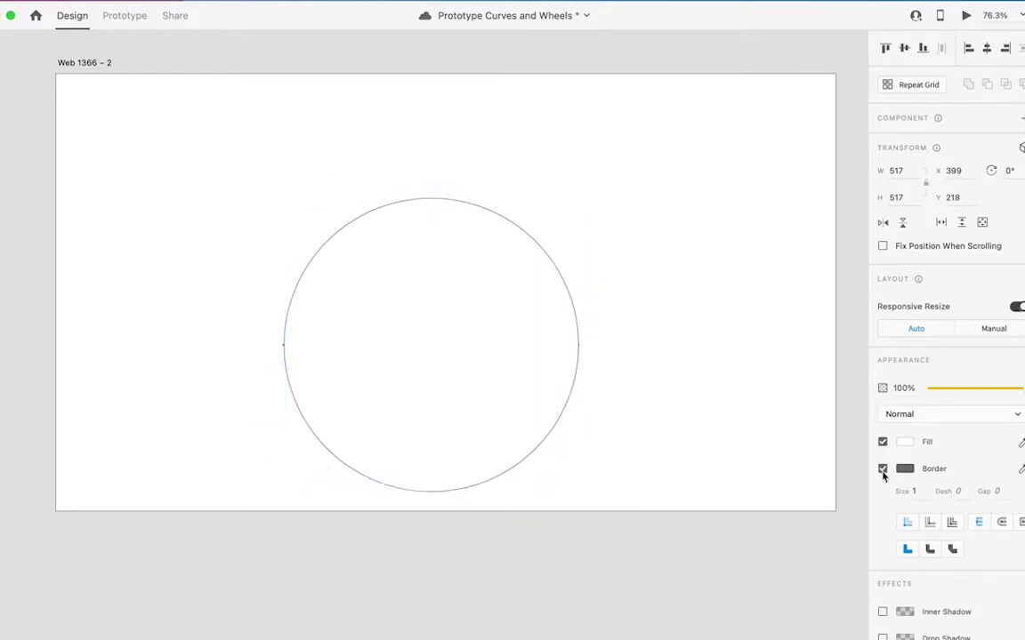
Step: Turn off the ellipse's border and fill, and group it with the sun using Cmd+G
left_click(883, 468)
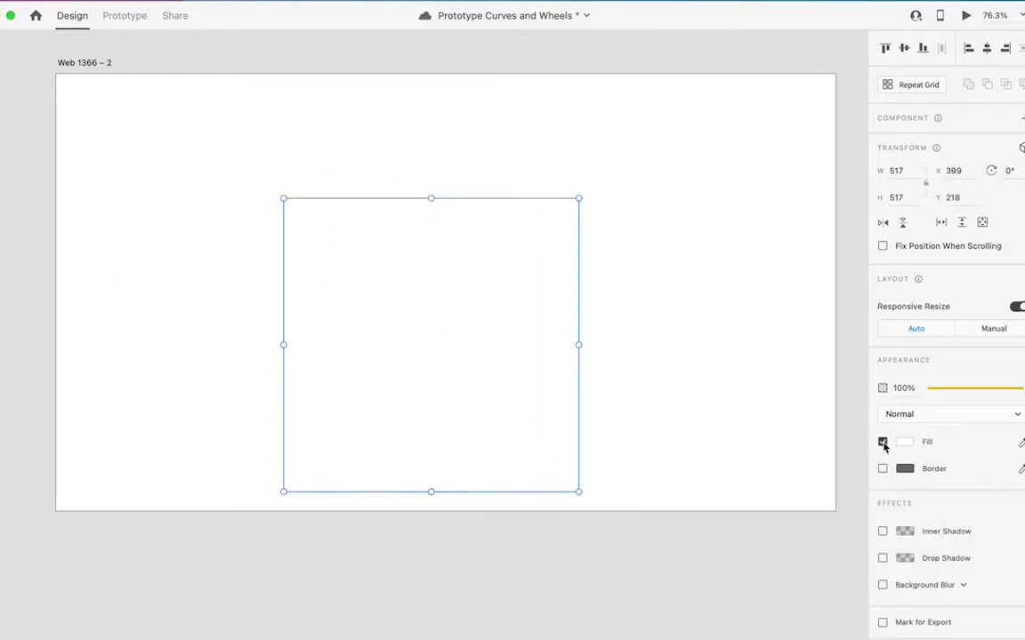
left_click(883, 442)
left_click(412, 206, "shift")
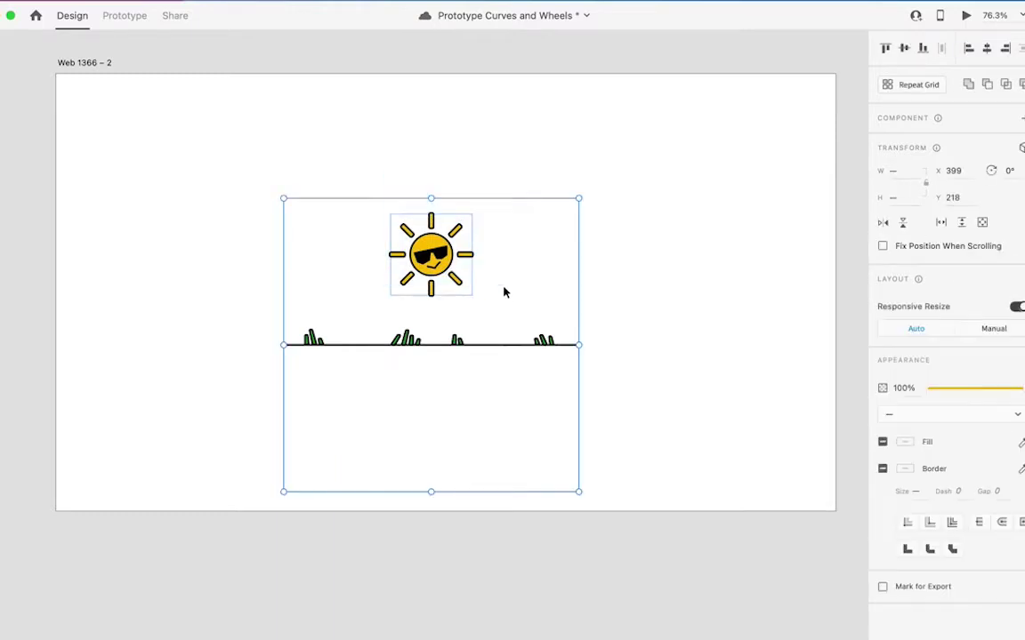
key("super+g")
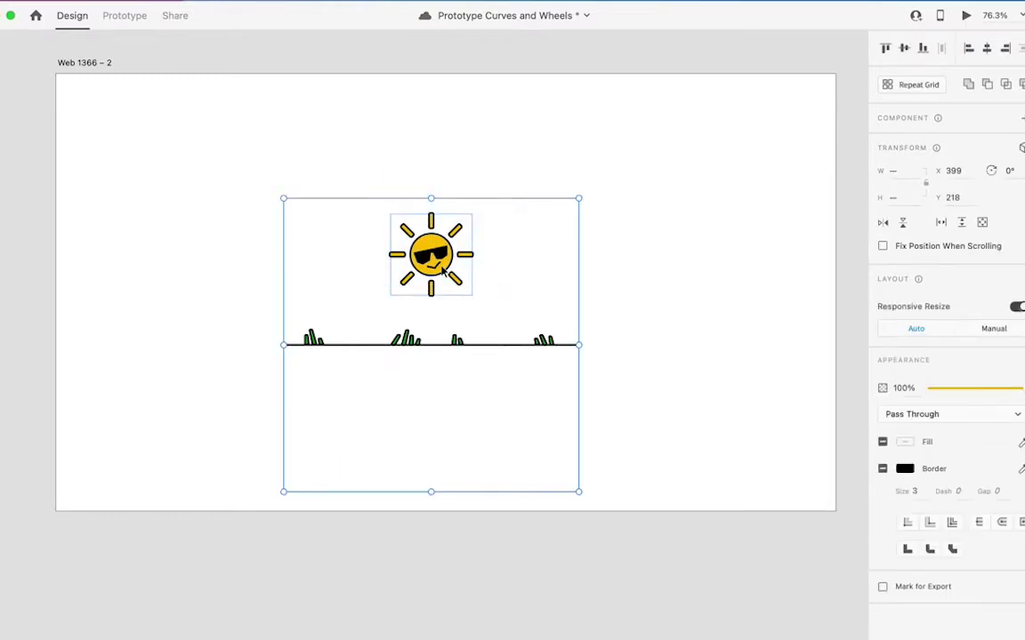
right_click(451, 236)
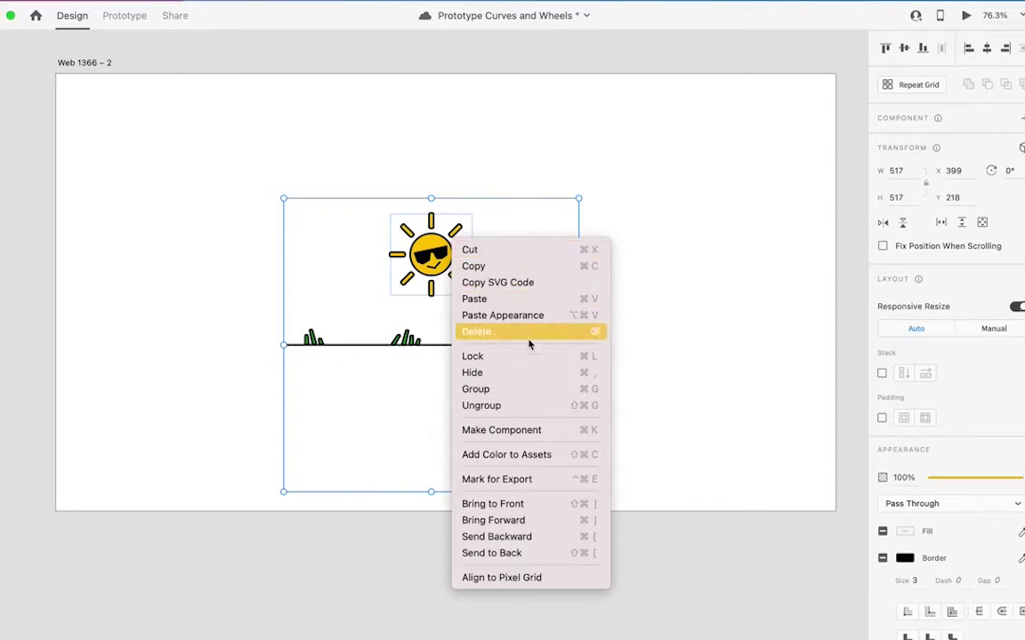
left_click_drag(588, 188, 611, 188)
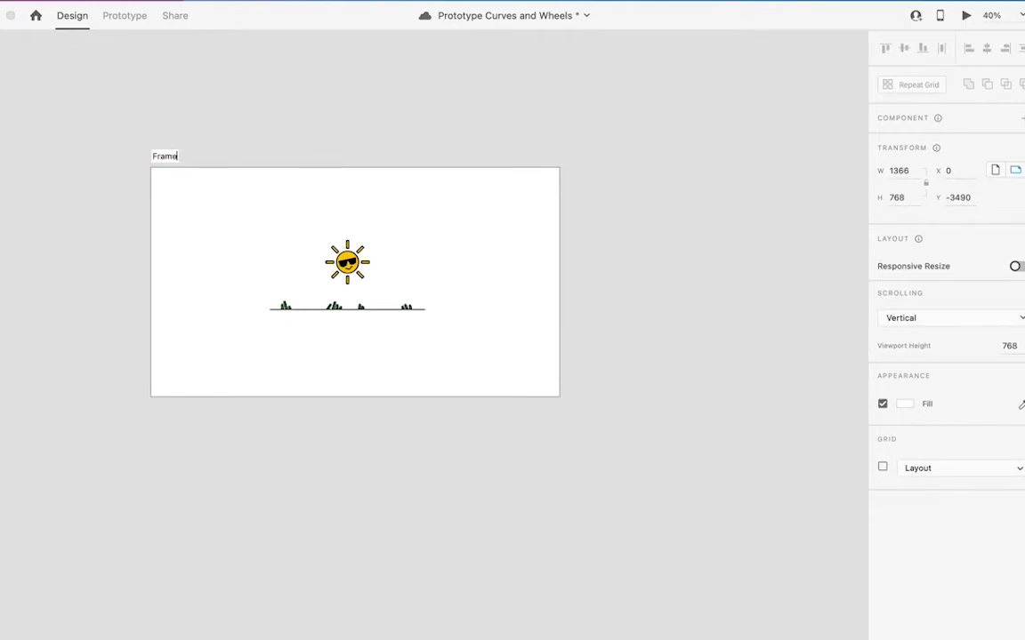
Step: Name the artboard Frame 1 and rotate its sun group to -120°, below the horizon's left end
key("Escape")
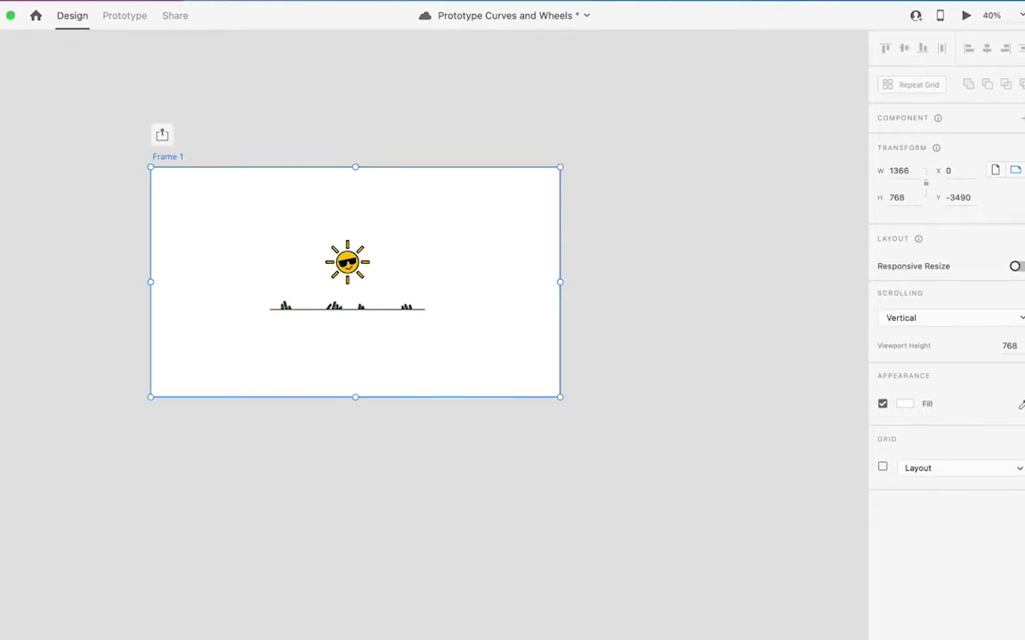
left_click(404, 276)
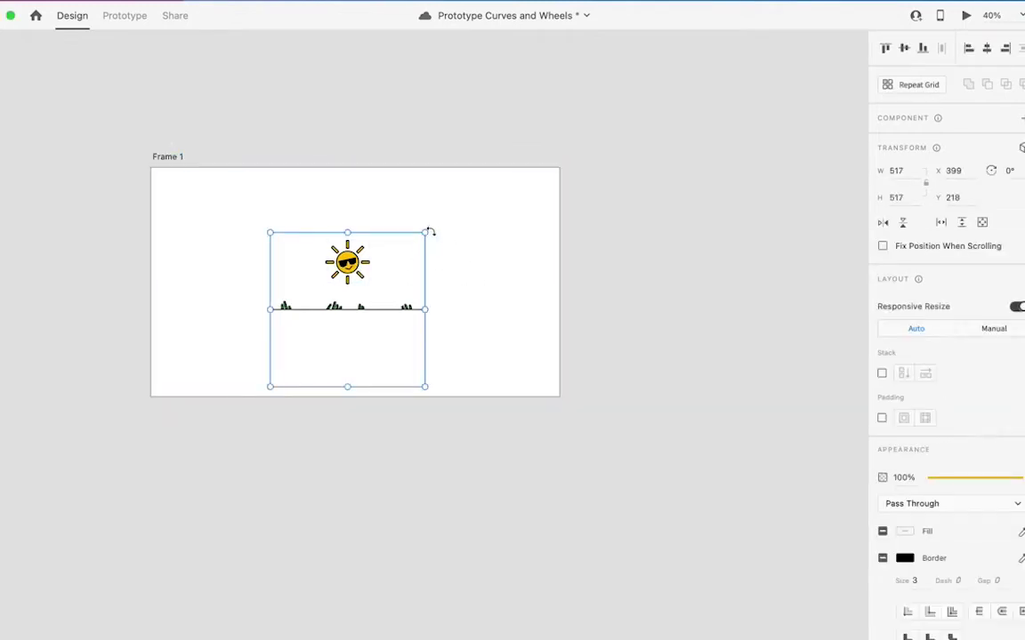
left_click_drag(429, 231, 250, 279)
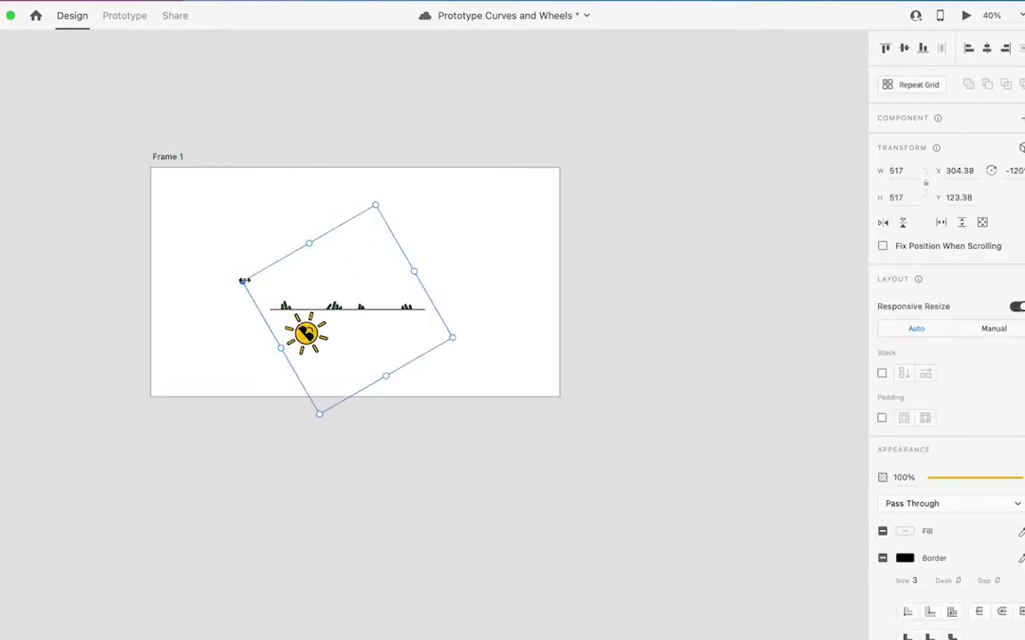
left_click(300, 197)
Step: Duplicate the artboard as 'Frame 2' and rotate its sun group to 105°
left_click_drag(160, 160, 684, 165)
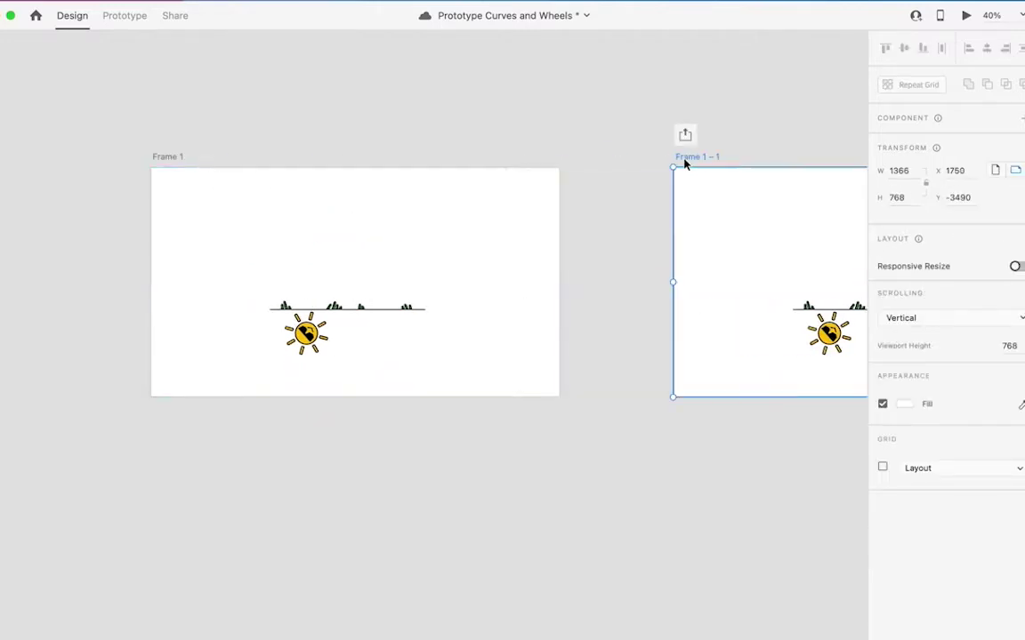
scroll(623, 169, "right", 3)
double_click(546, 157)
type("Frame 2")
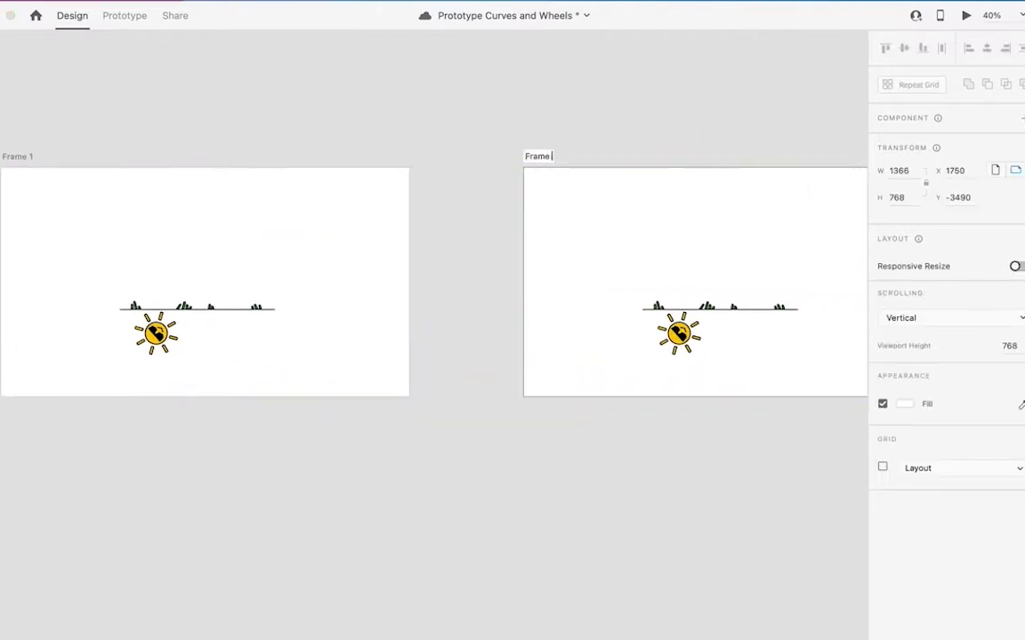
key("Return")
left_click(692, 355)
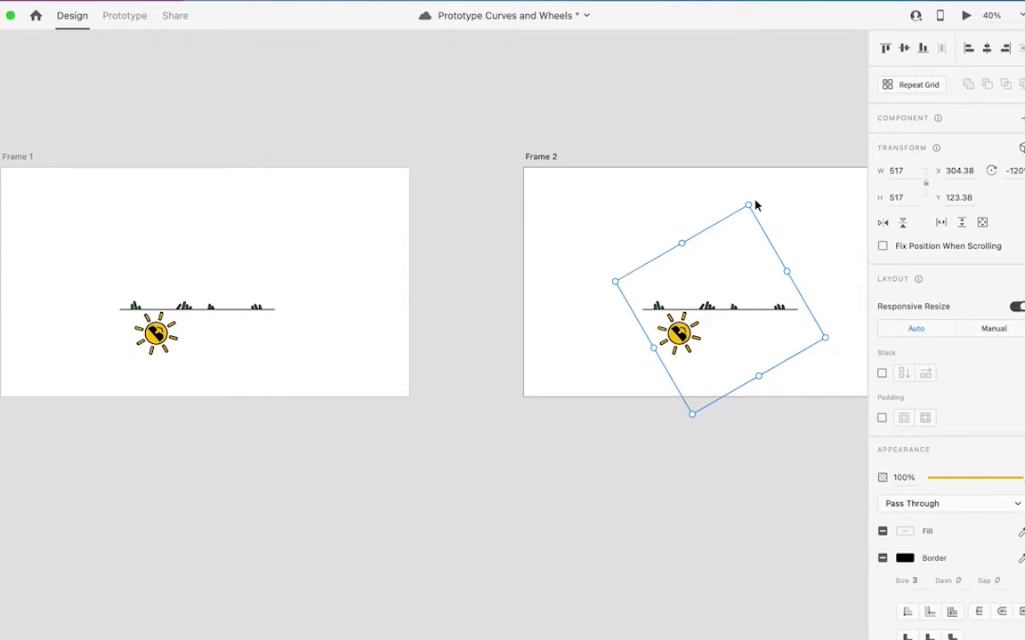
left_click_drag(754, 206, 624, 343)
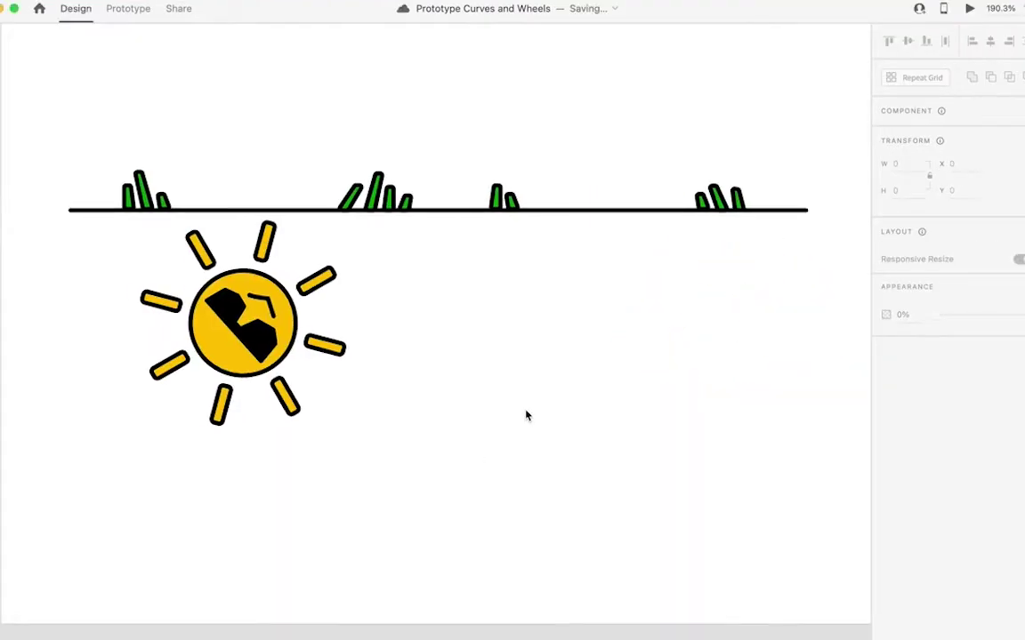
Step: Rotate the sunglasses face inside Frame 1's sun back upright
scroll(564, 414, "left", 5)
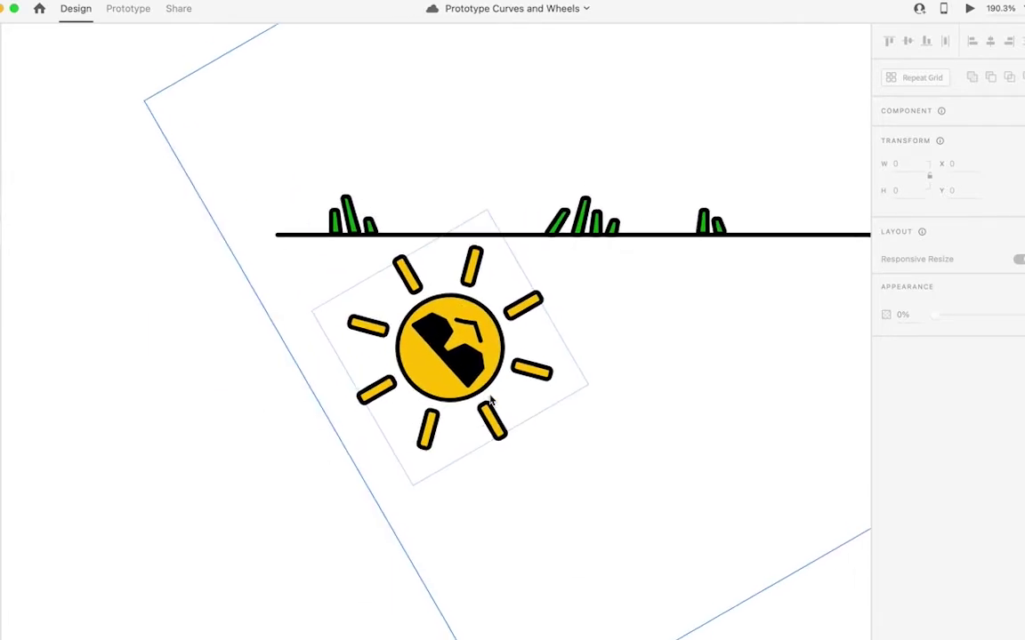
left_click(462, 347)
left_click(461, 346)
left_click_drag(458, 265, 503, 375)
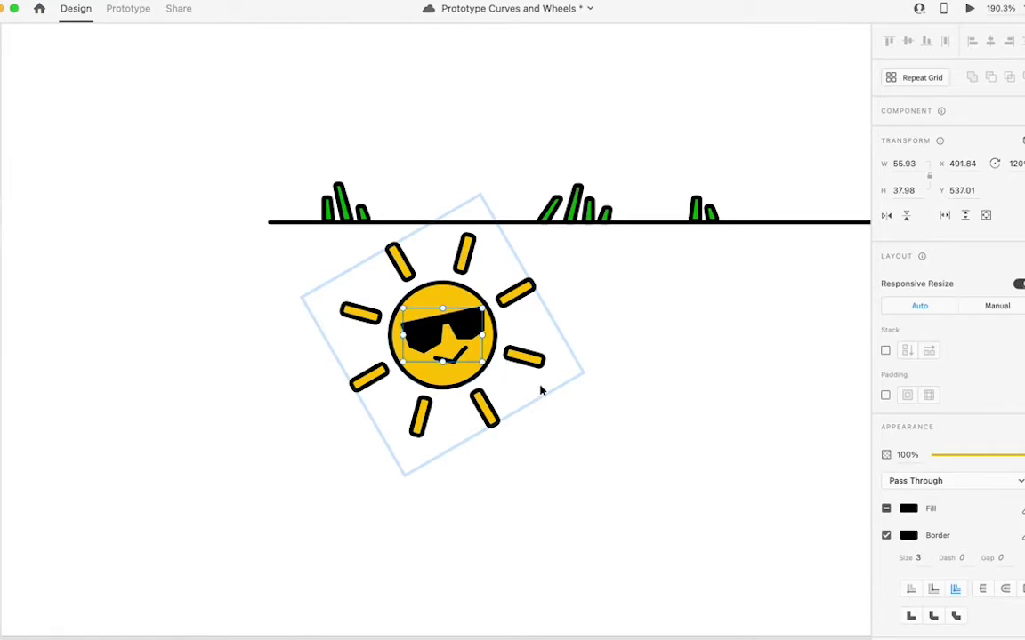
Step: Rotate the sunglasses face inside Frame 2's sun upright, then select the Frame 1 artboard
scroll(540, 389, "down", 5)
scroll(549, 384, "up", 5)
left_click(538, 361)
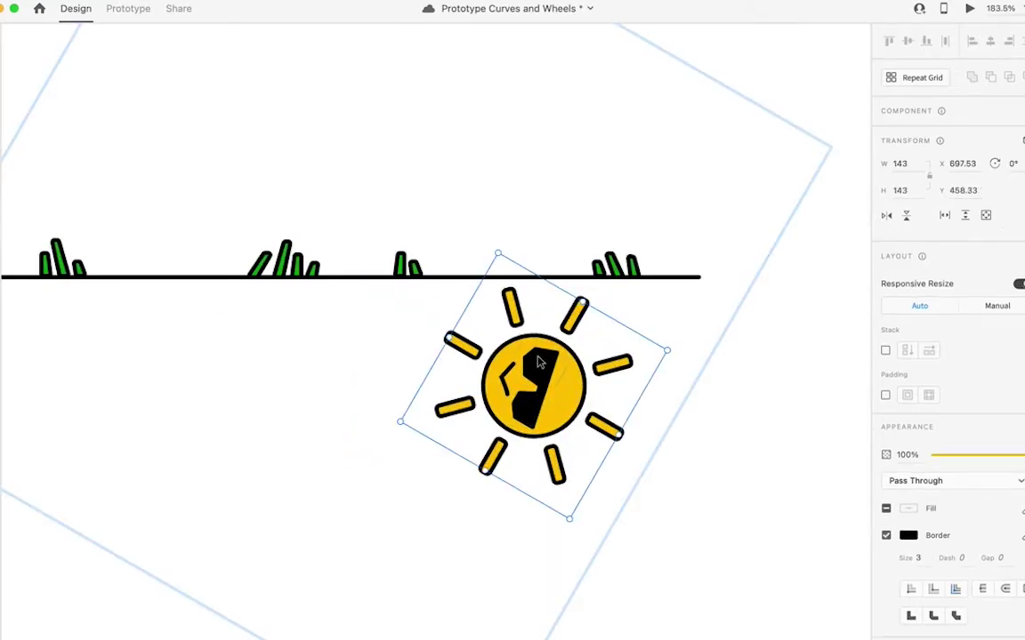
double_click(539, 377)
left_click_drag(517, 335, 504, 343)
scroll(503, 343, "down", 6)
left_click(98, 183)
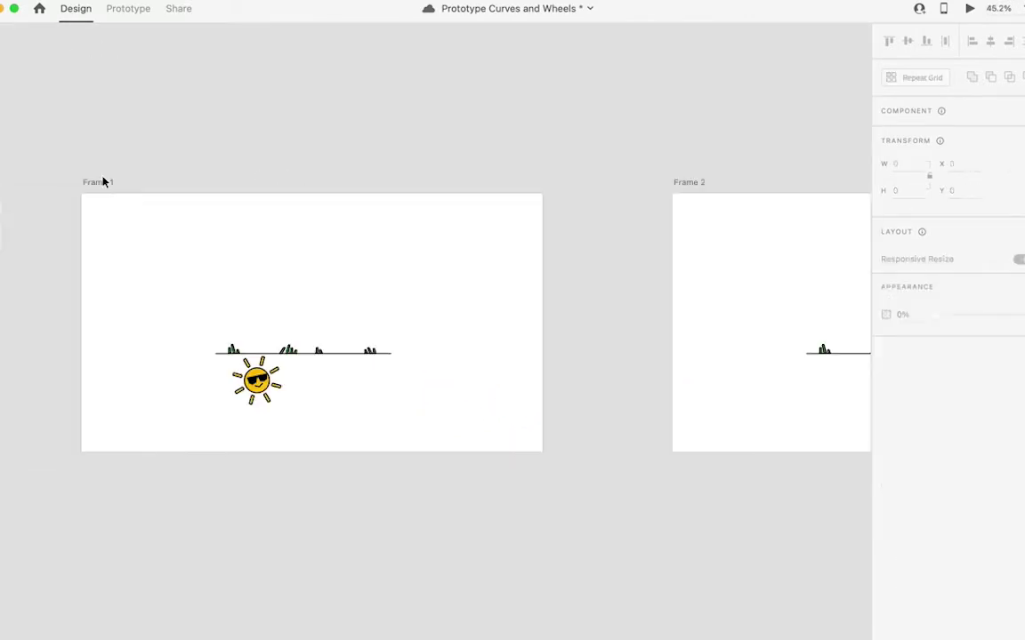
Step: Wire Frame 1 to Frame 2 as a 2.5 s timed Auto-Animate, and wire Frame 2 back
left_click(128, 9)
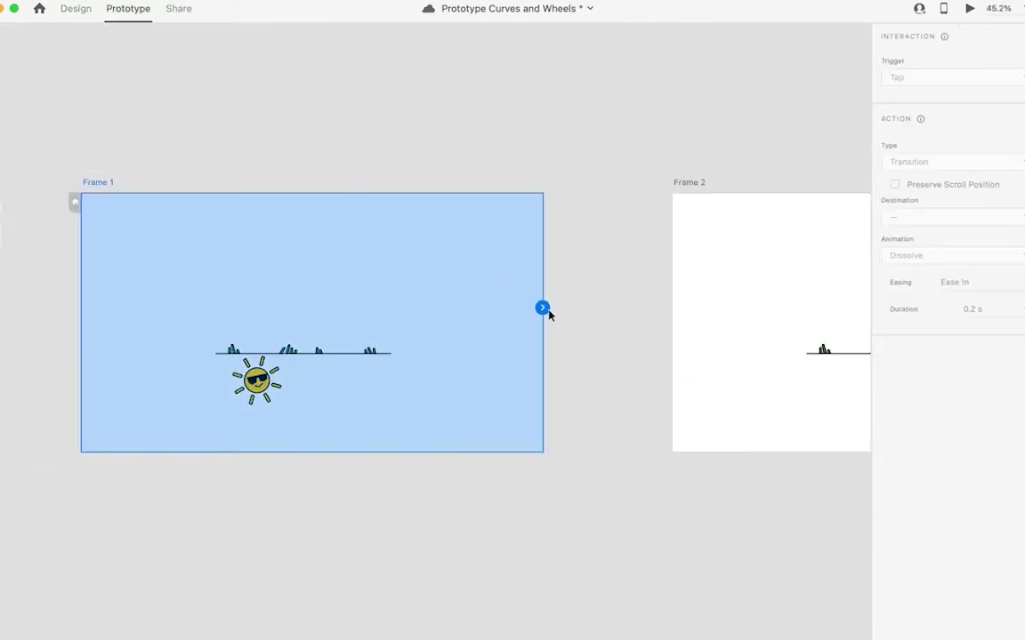
left_click_drag(543, 308, 782, 316)
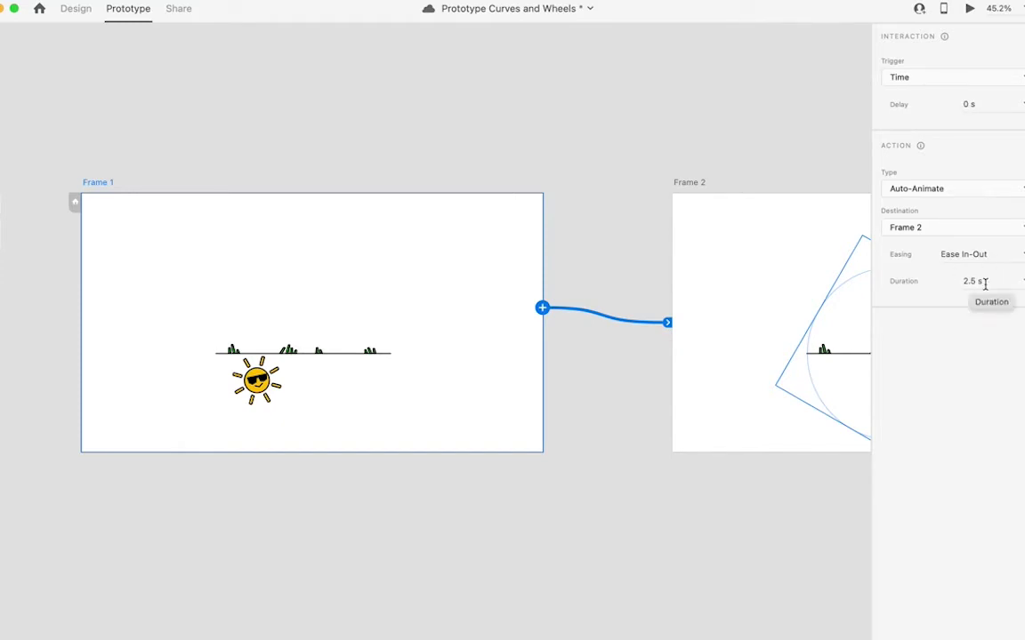
scroll(751, 290, "right", 3)
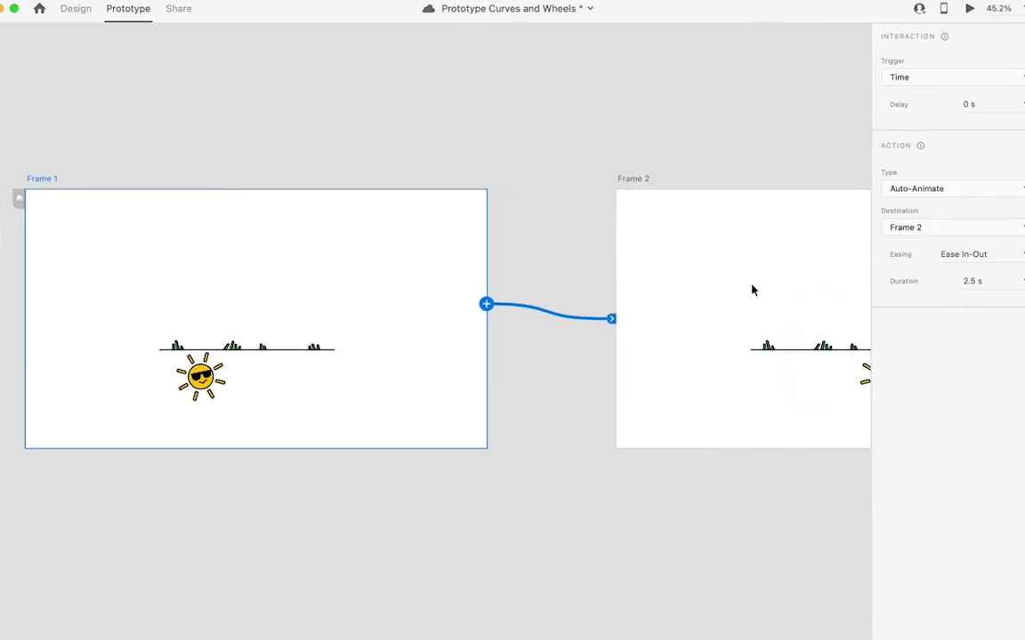
left_click(638, 181)
scroll(639, 180, "down", 5)
scroll(769, 264, "right", 3)
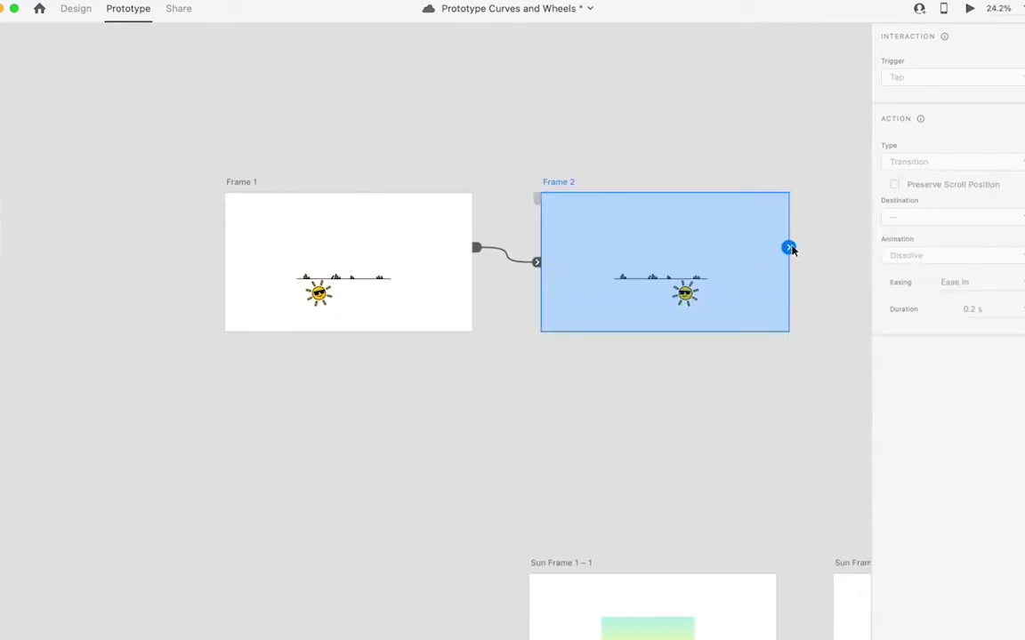
left_click_drag(788, 248, 401, 283)
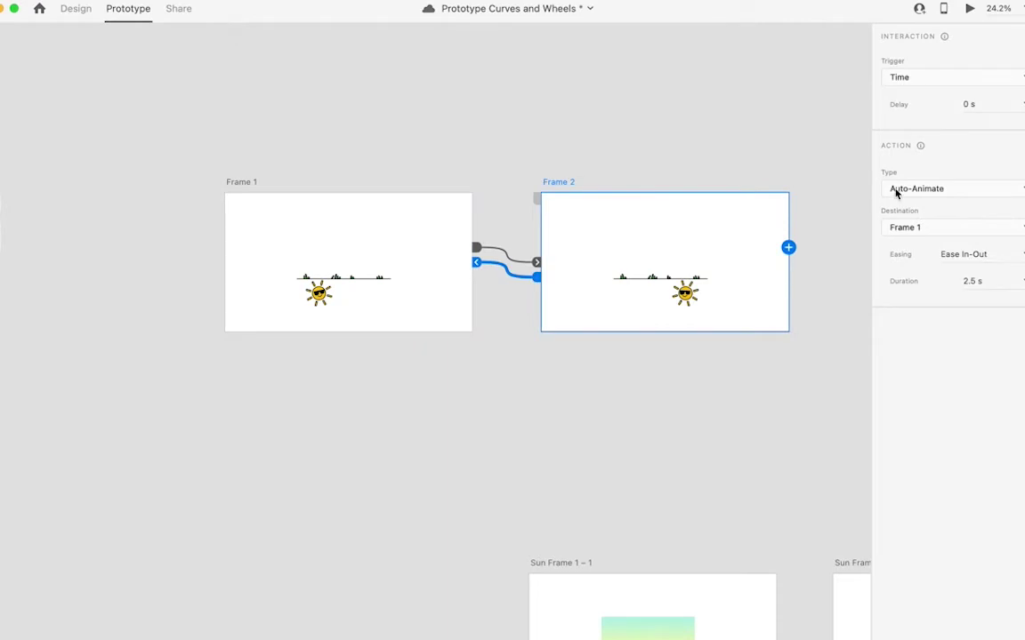
Step: Make Frame 2's return a Time-triggered Dissolve lasting 0.5 s, then preview the prototype
left_click(939, 75)
left_click(935, 79)
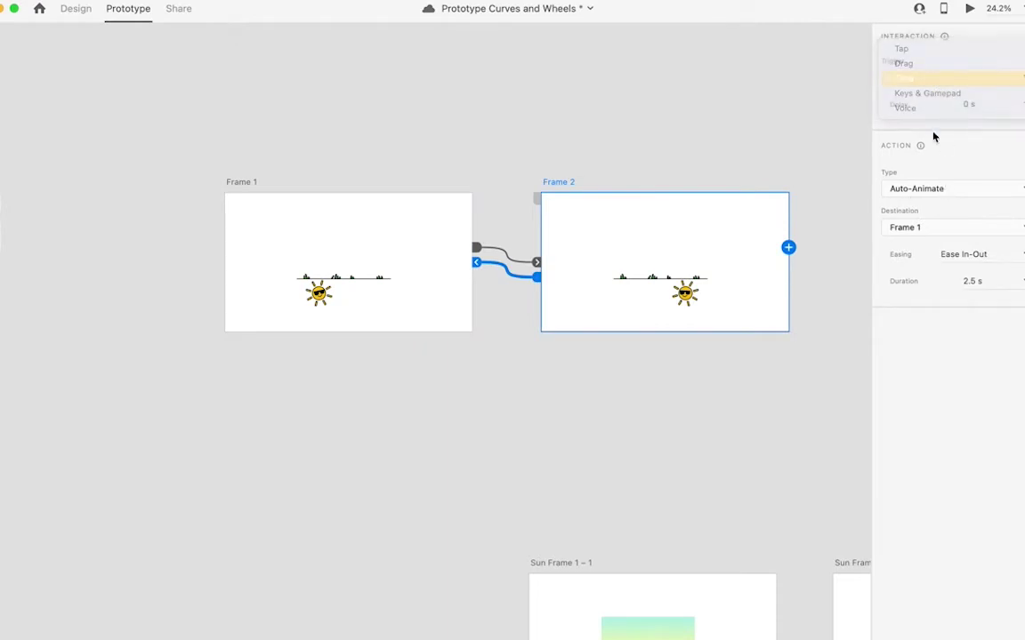
left_click(917, 188)
left_click(921, 178)
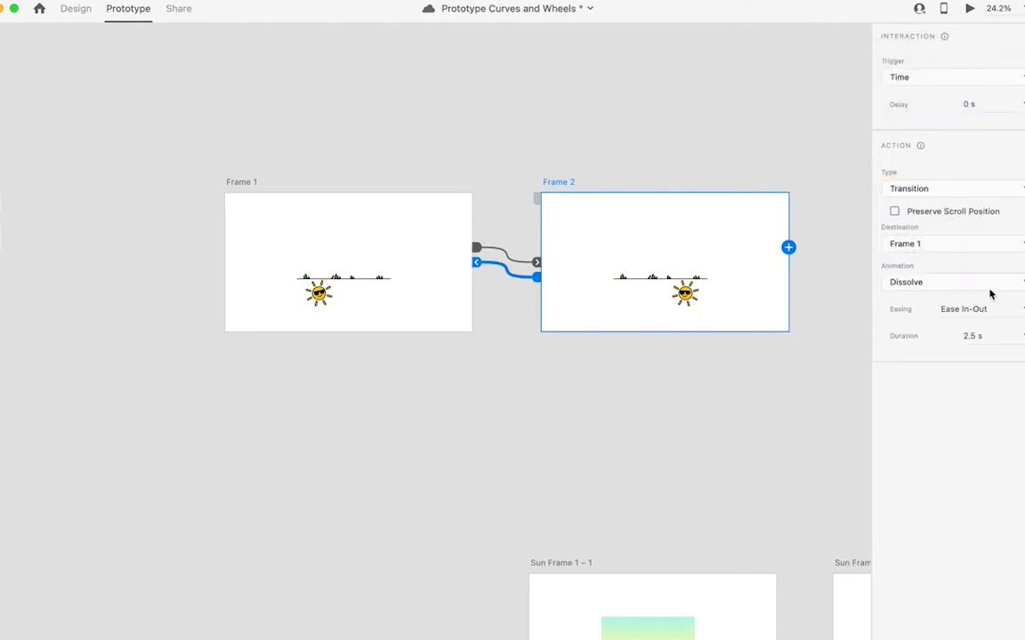
left_click(998, 336)
key("BackSpace")
type(".5")
key("Return")
left_click(969, 9)
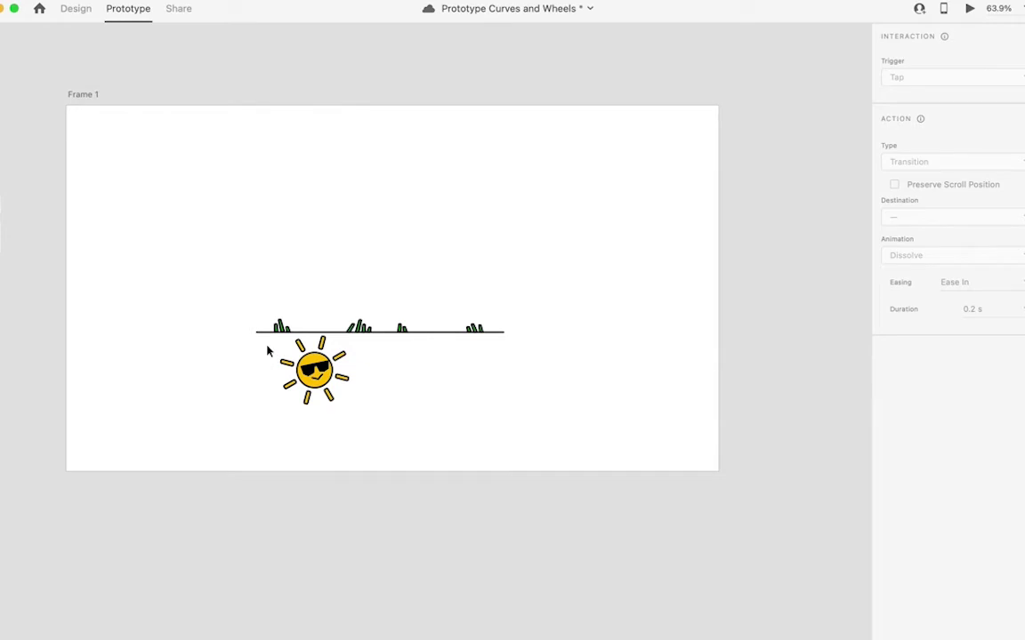
left_click(182, 329)
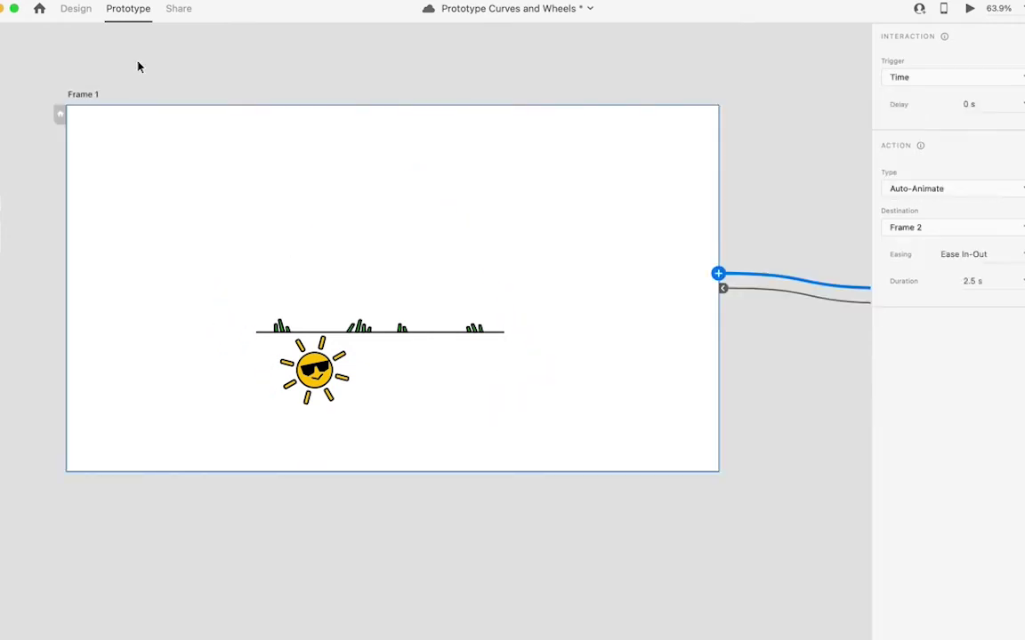
Step: In Design mode, draw a rectangle over Frame 1's sky and mask the sun with it
left_click(79, 9)
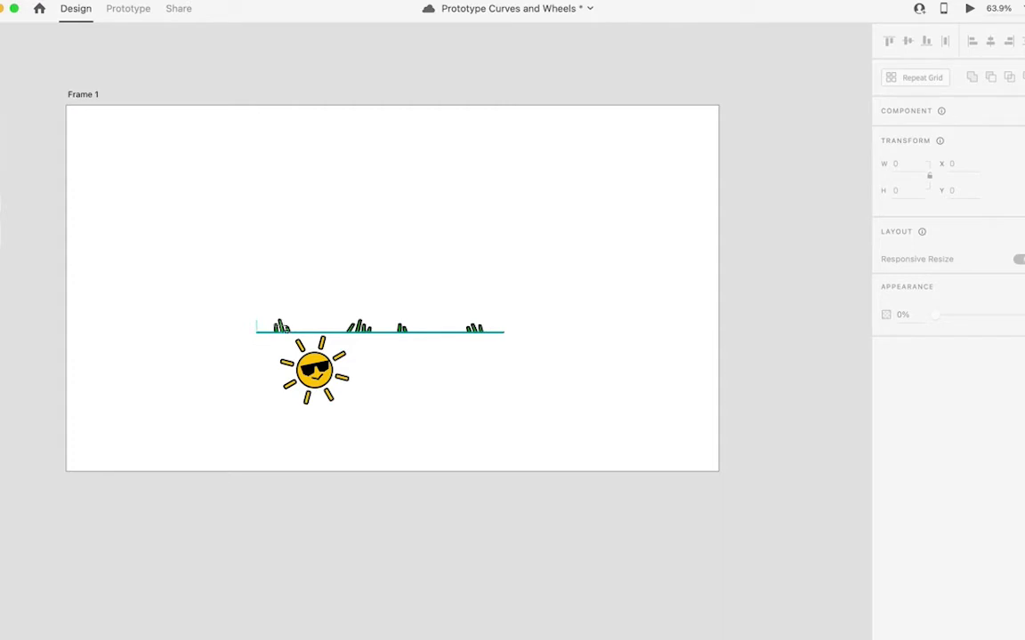
left_click_drag(256, 332, 507, 207)
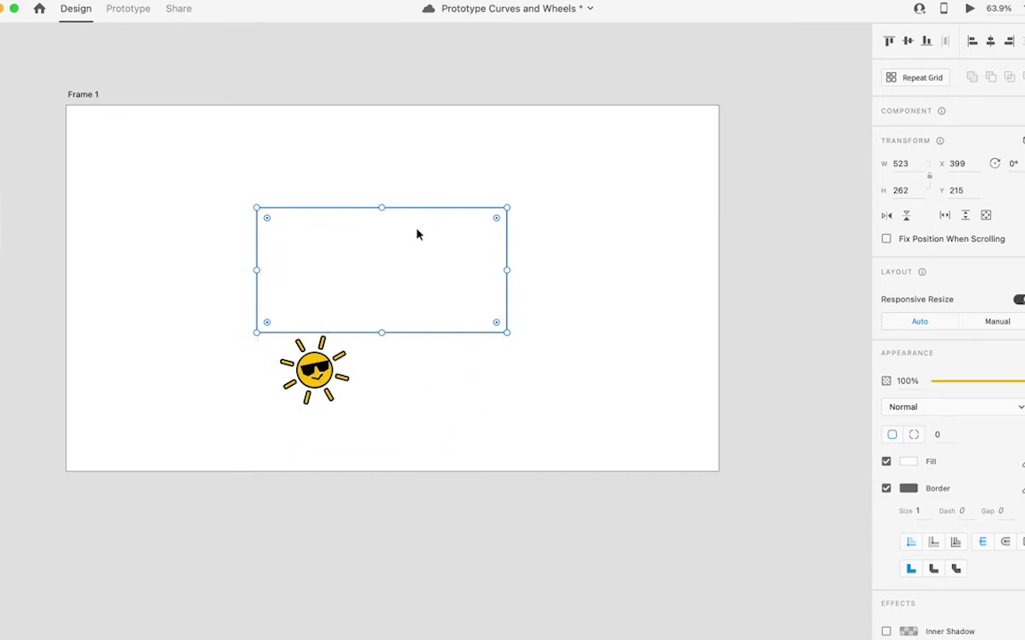
key("super+a")
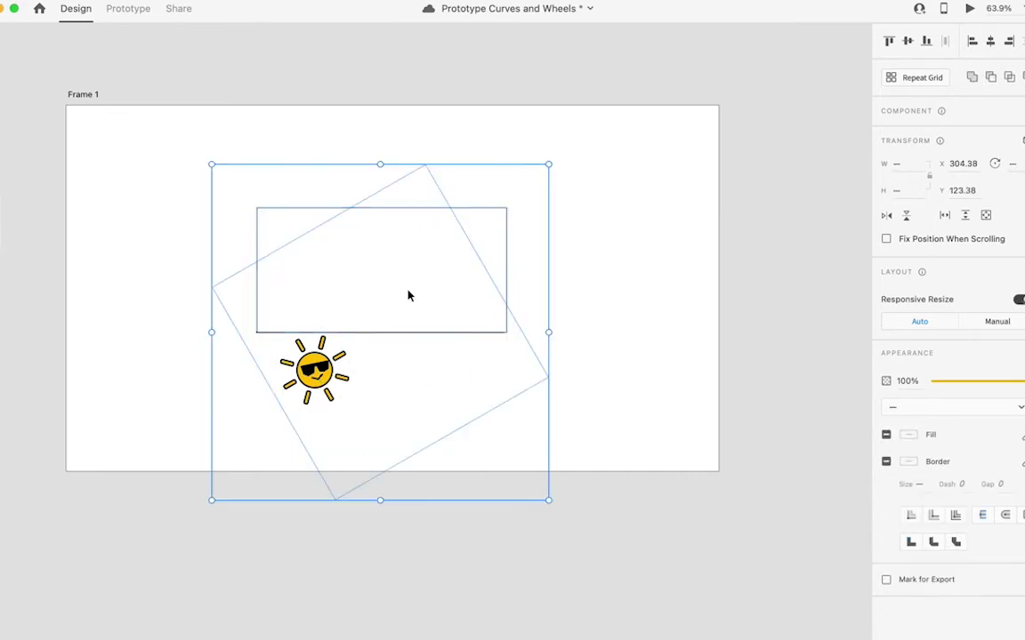
right_click(365, 303)
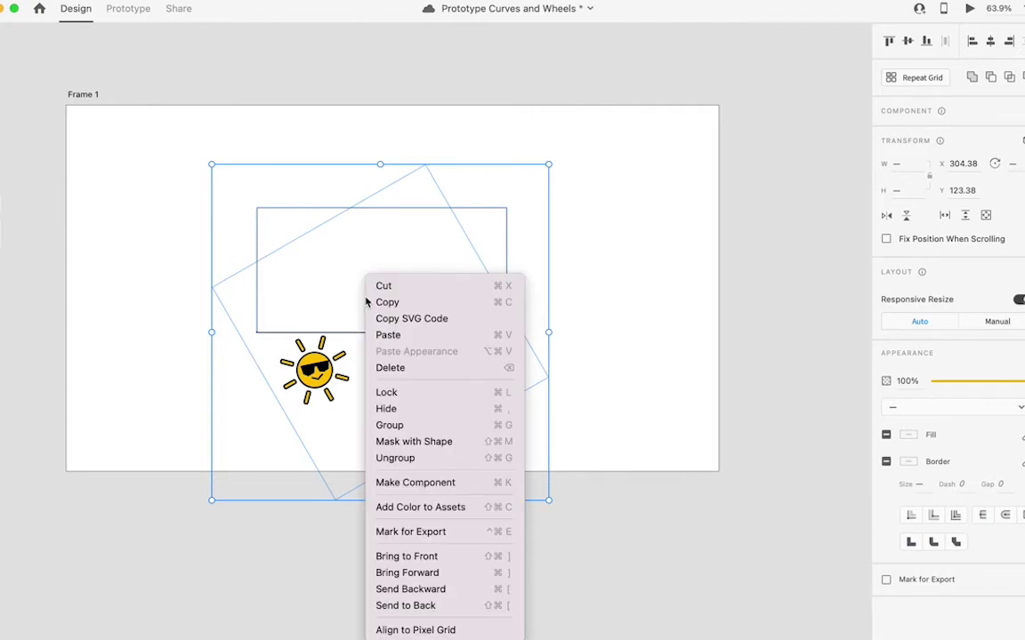
left_click(408, 442)
key("super+y")
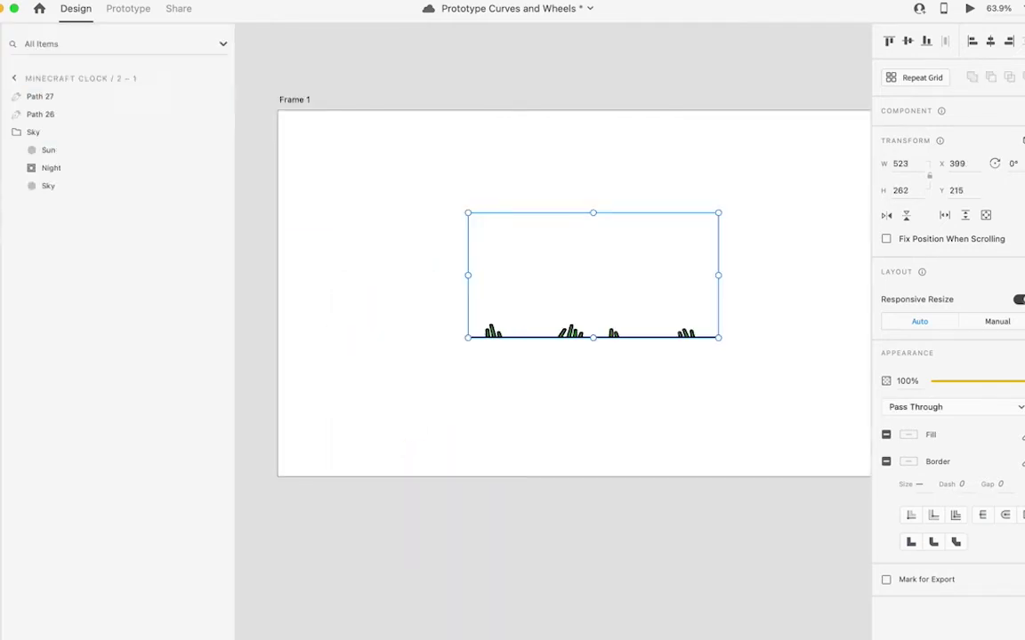
left_click(21, 101)
left_click(69, 125)
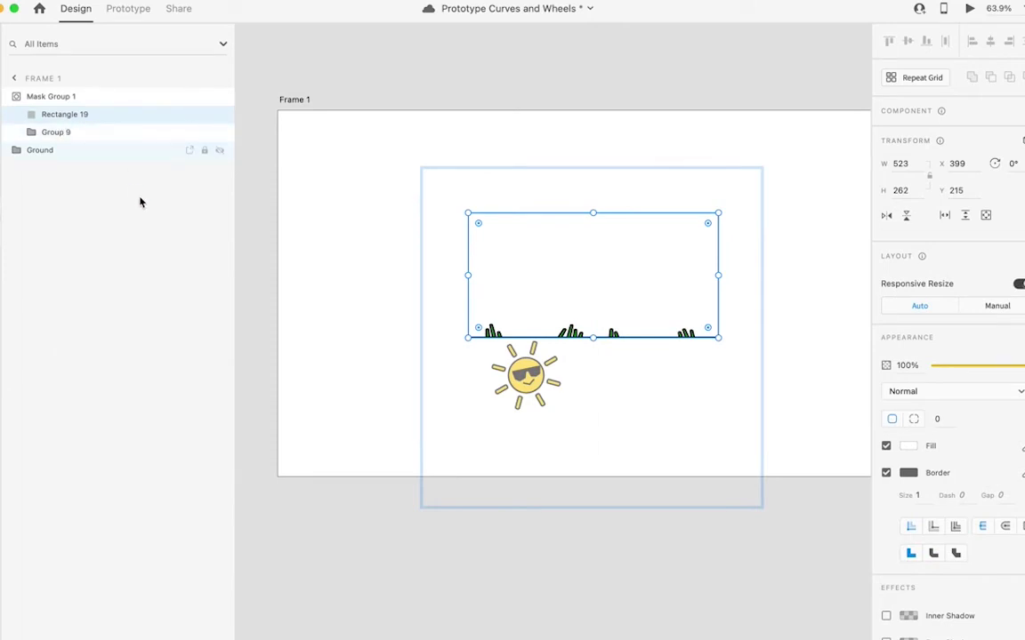
left_click(15, 103)
Step: Paste the masking rectangle into Frame 2 and mask its sun group with it
scroll(508, 338, "right", 15)
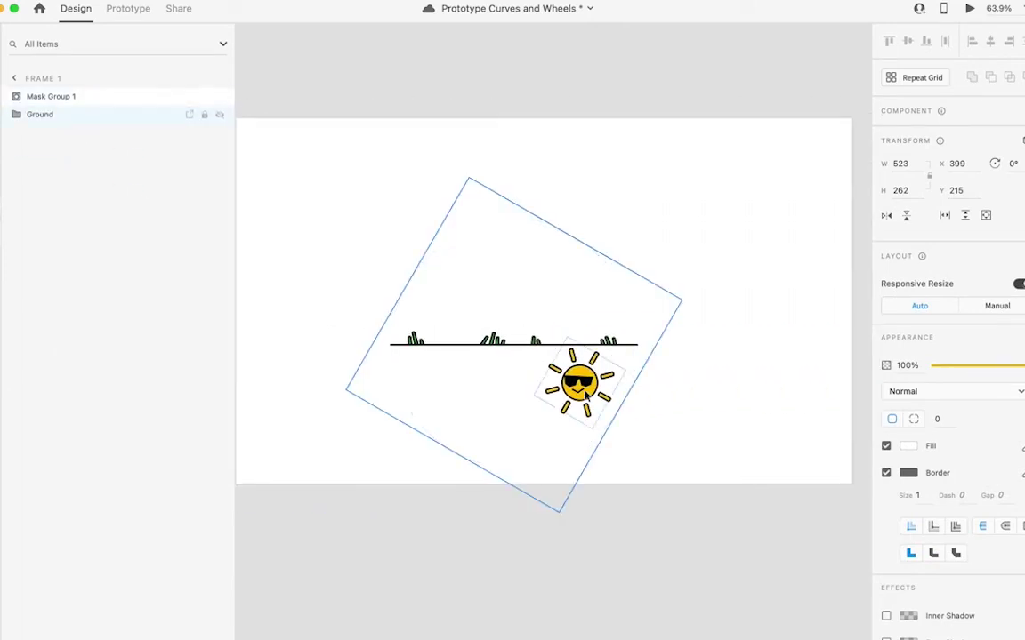
left_click(614, 369)
key("super+v")
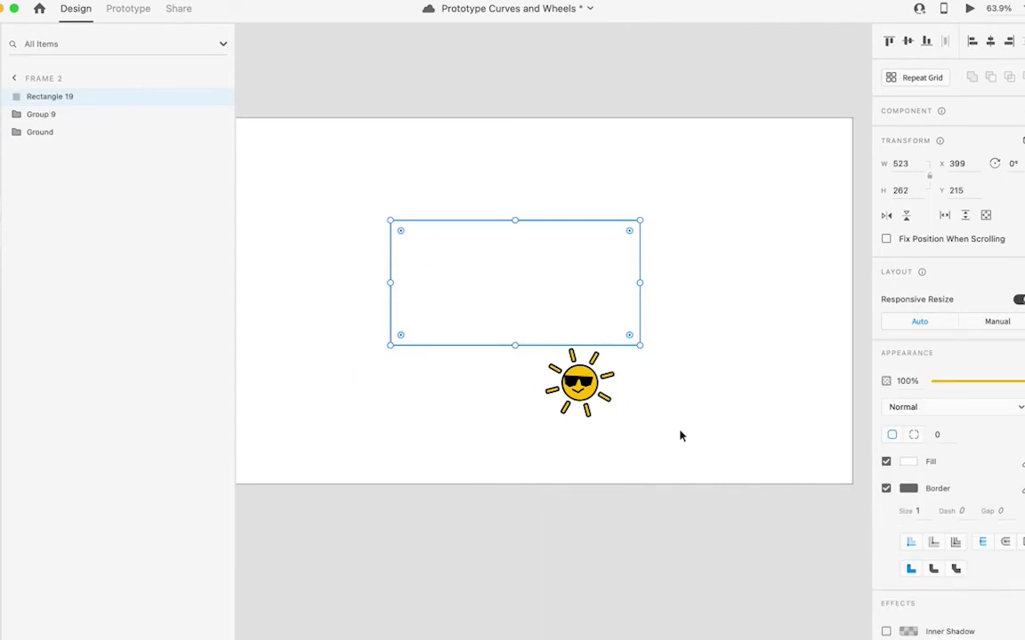
left_click(569, 378, "shift")
right_click(505, 261)
left_click(569, 426)
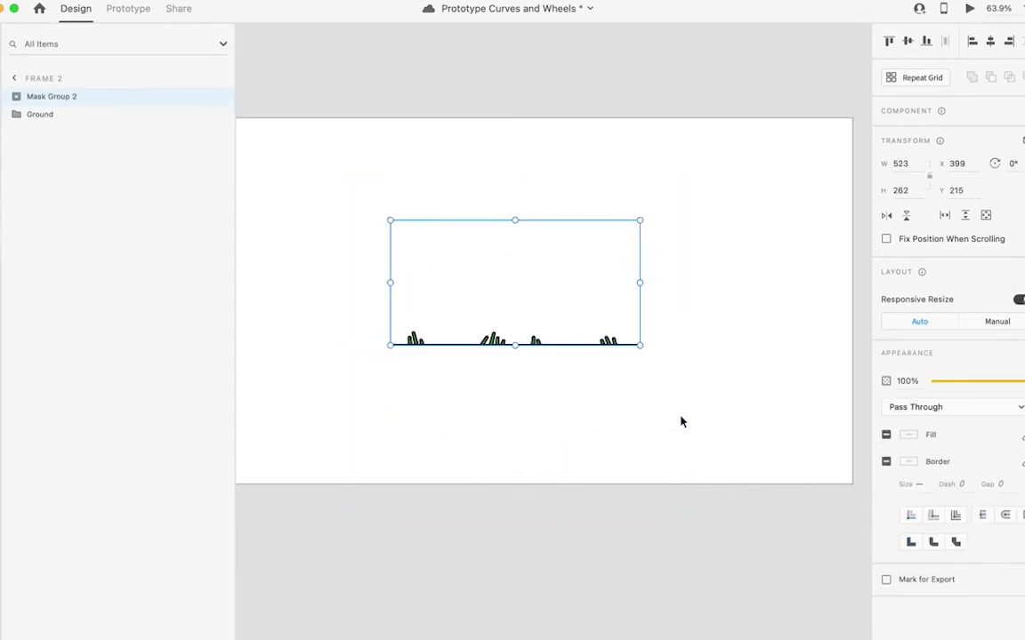
scroll(443, 237, "down", 5)
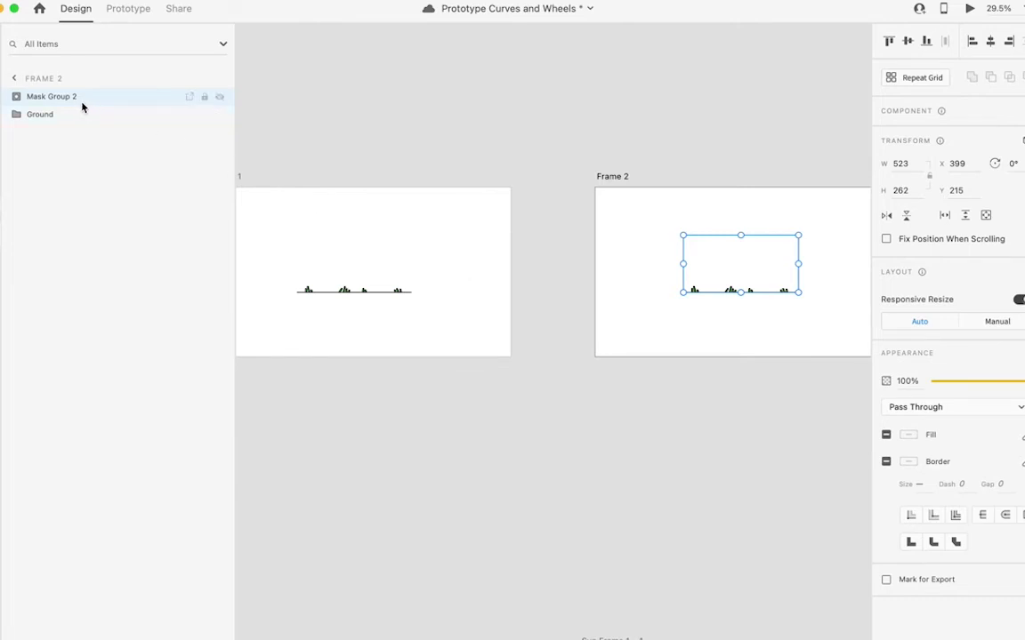
Step: Rename the mask groups in Frame 2 and Frame 1 to 'Sun' in the Layers panel
left_click(355, 283)
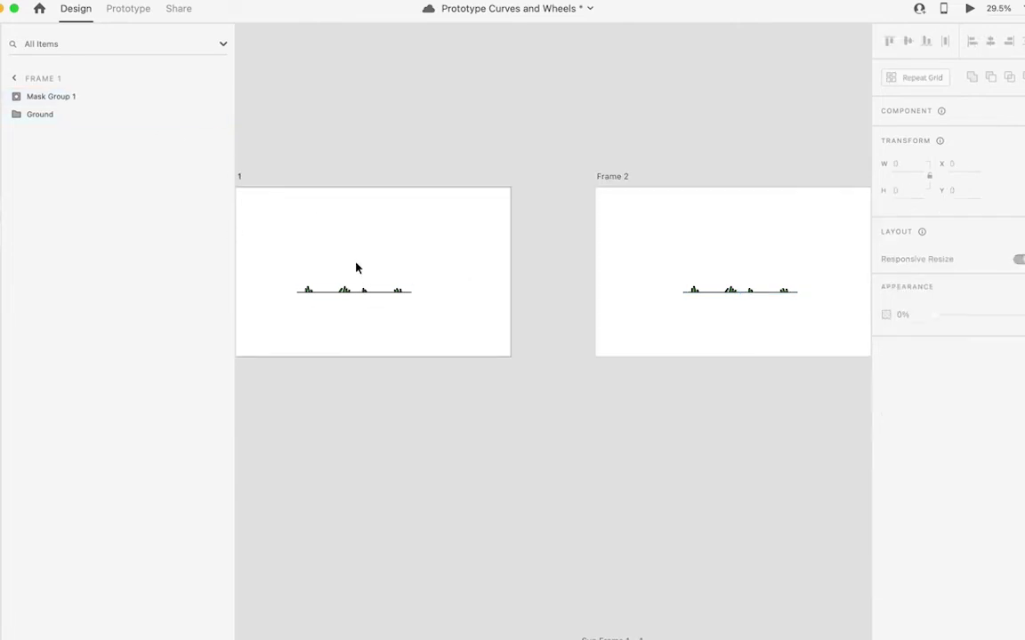
left_click(745, 294)
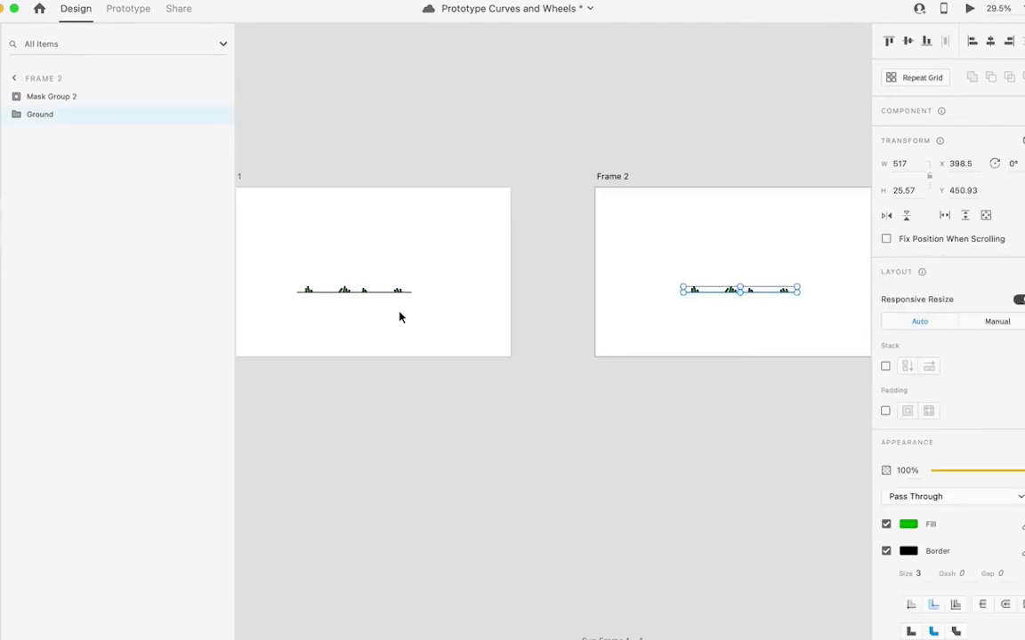
double_click(56, 96)
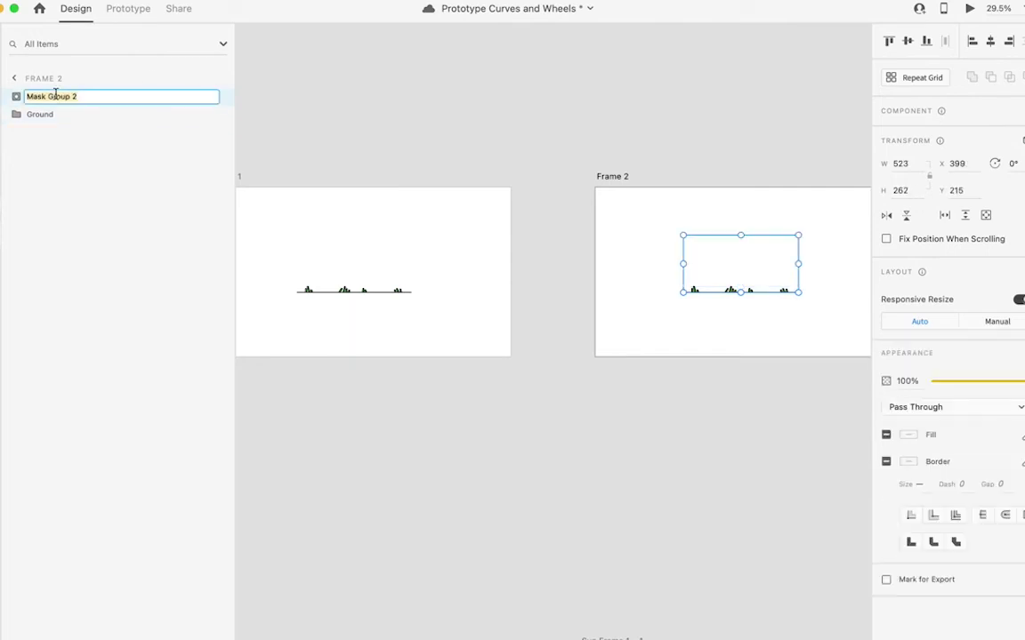
type("Sun")
key("Tab")
type("Sun")
key("Return")
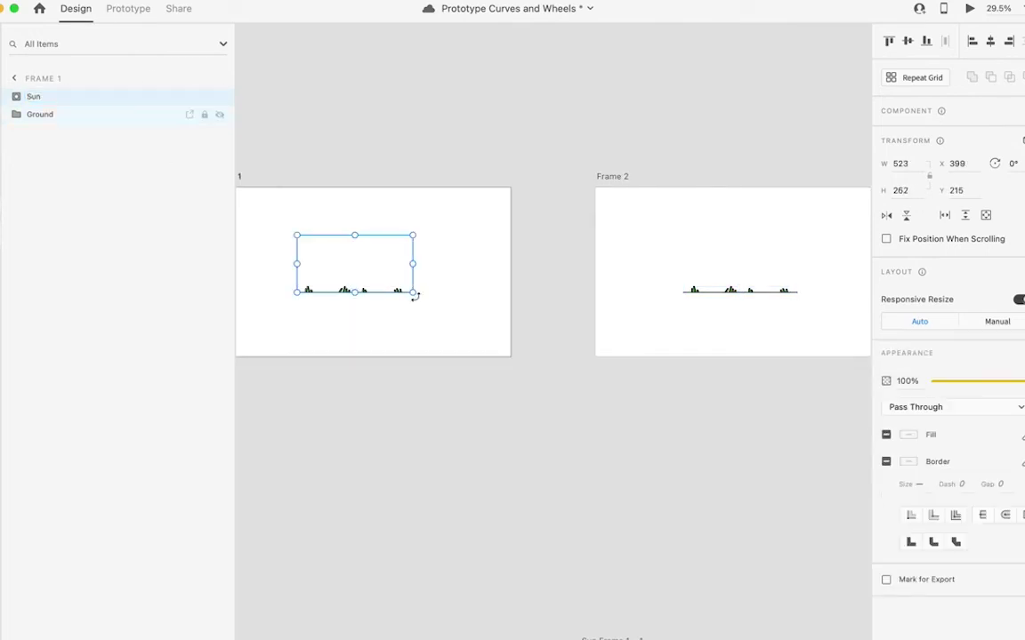
scroll(292, 221, "left", 3)
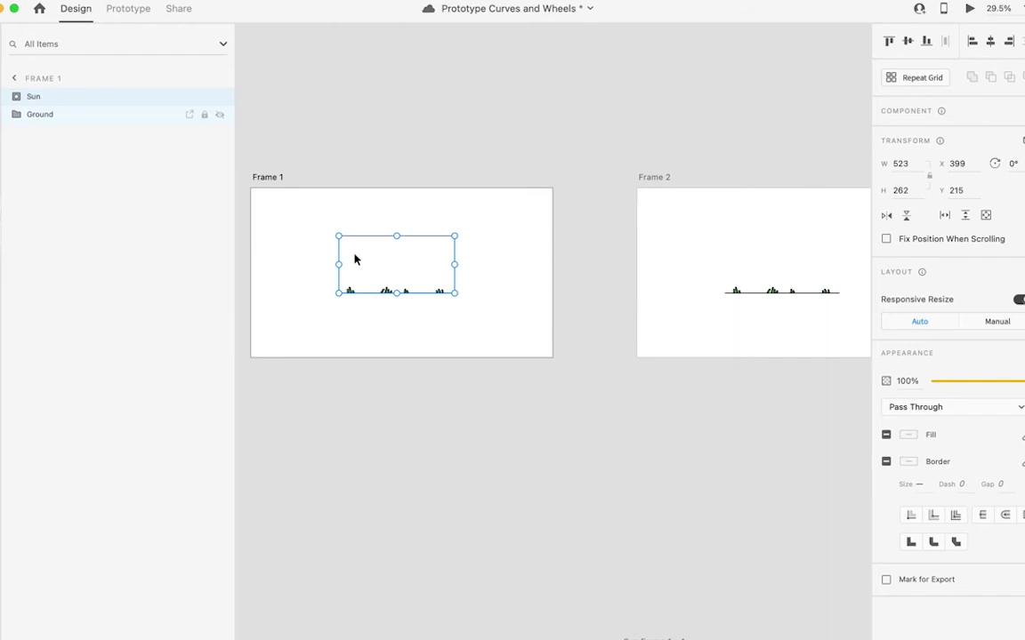
left_click(268, 179)
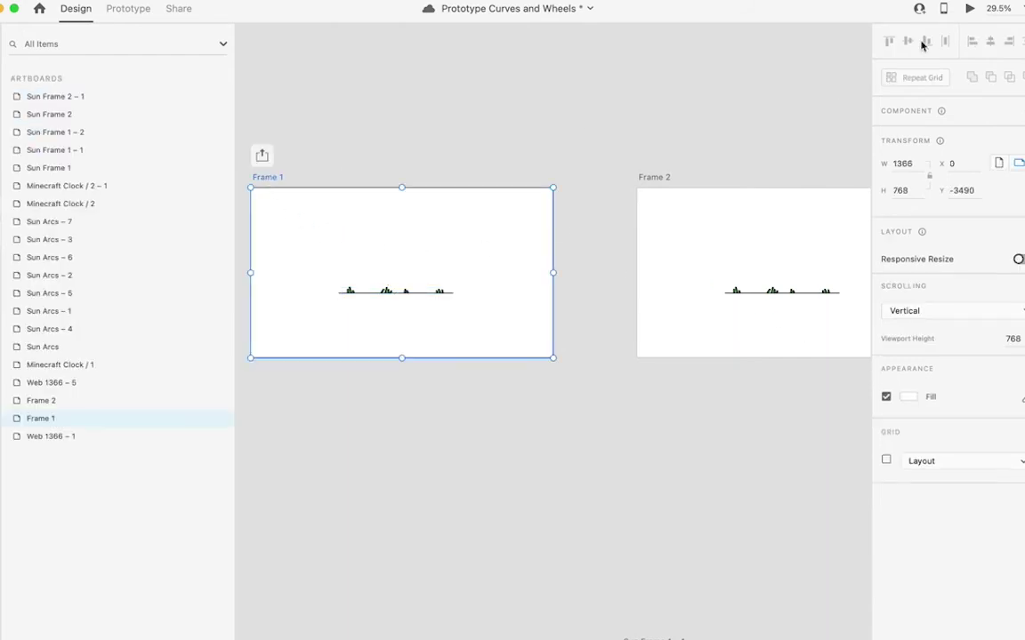
Step: Preview from Frame 1, check both timed wires in Prototype mode, and preview again
left_click(970, 9)
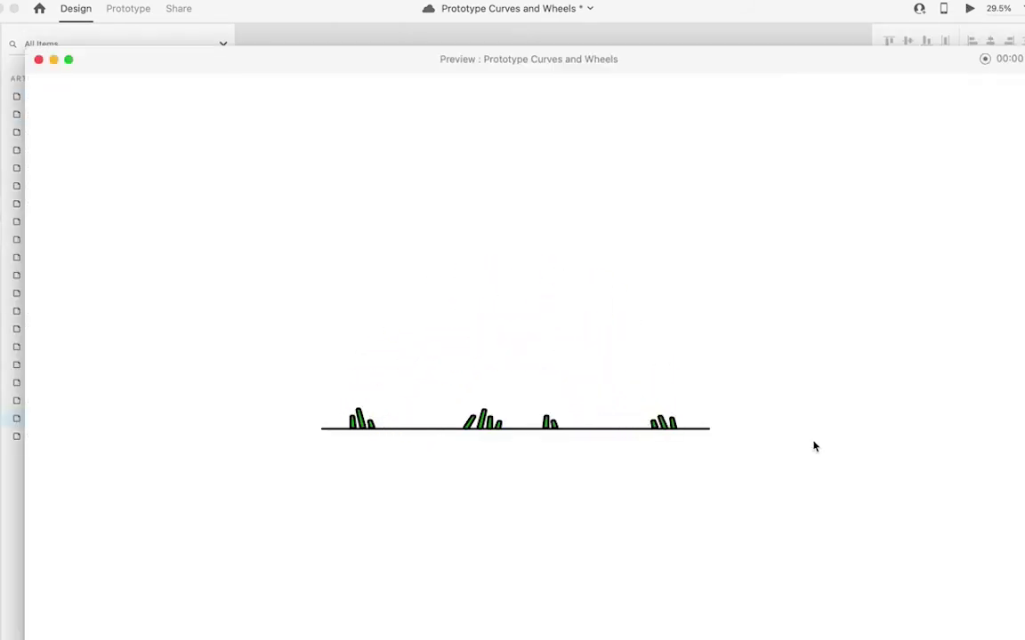
left_click(39, 60)
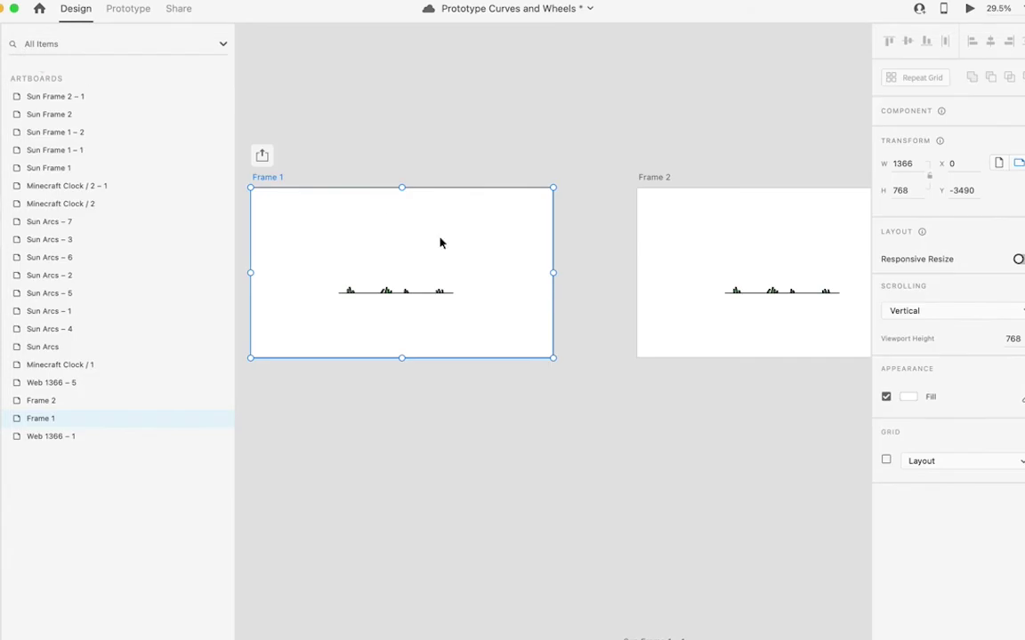
left_click(128, 9)
left_click(999, 283)
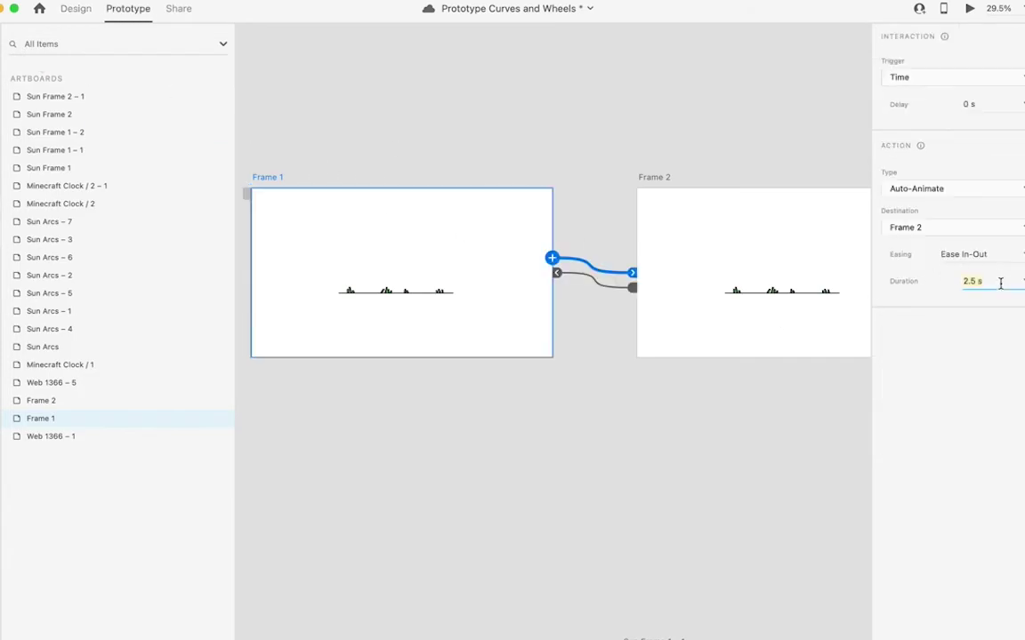
left_click(613, 285)
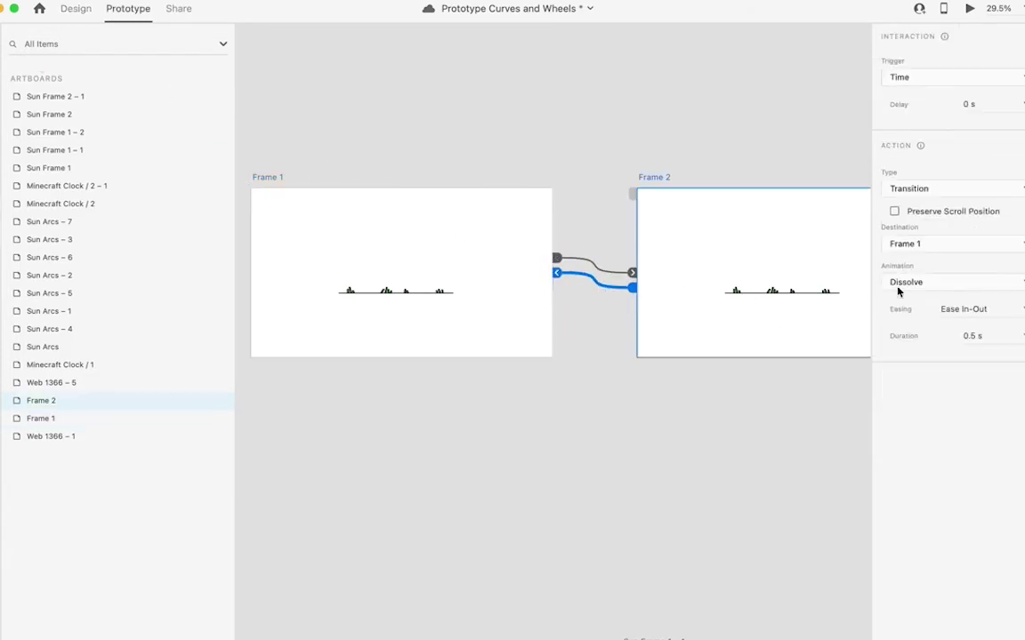
left_click(970, 9)
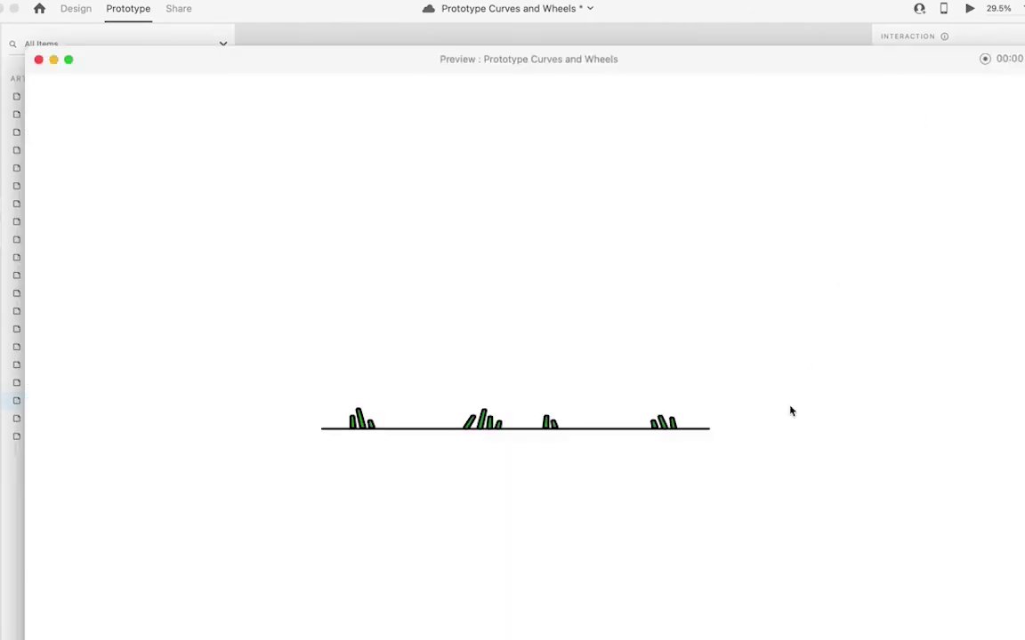